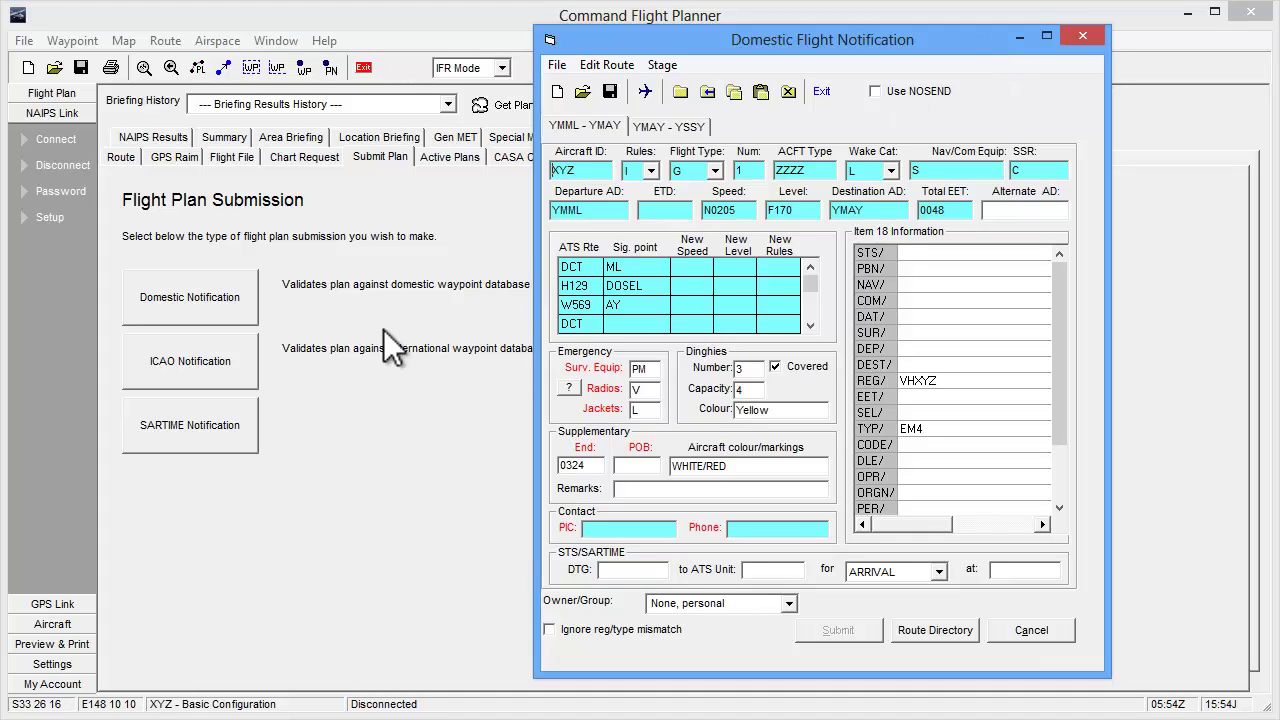
View the ICAO and SARTIME notification forms, and open the domestic notification form beside the submission options.
left_click(220, 364)
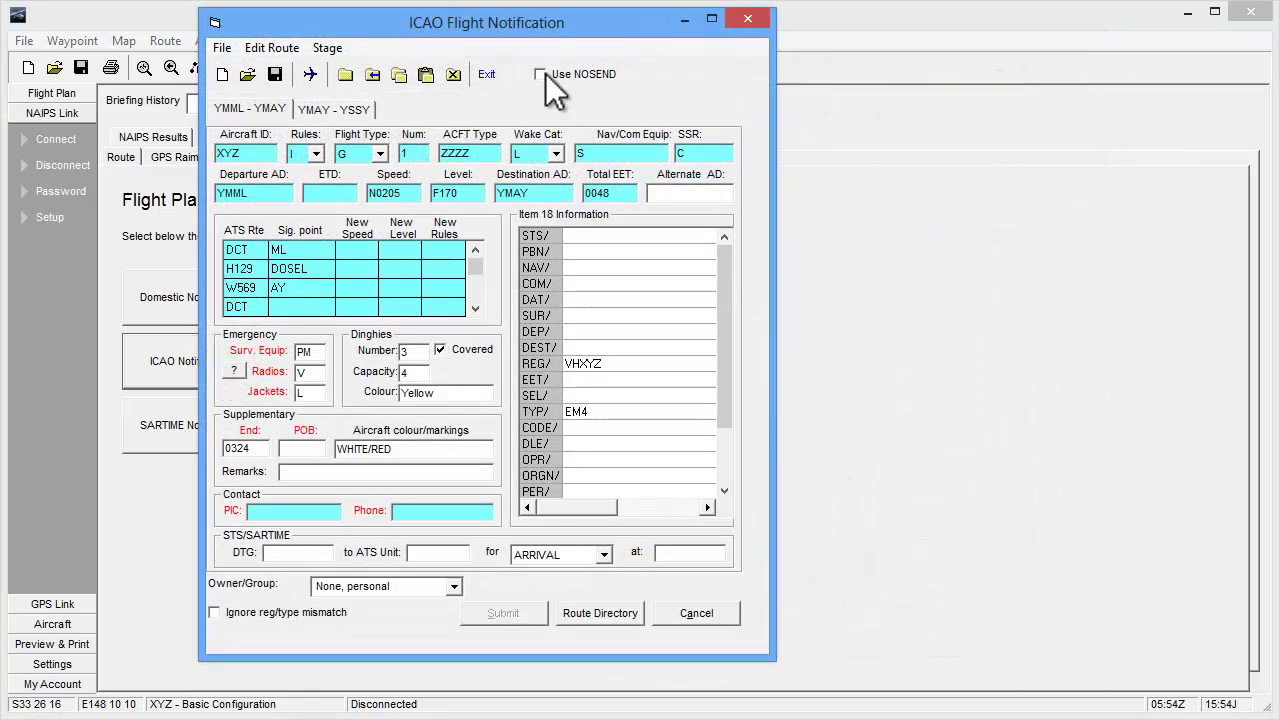
left_click(168, 418)
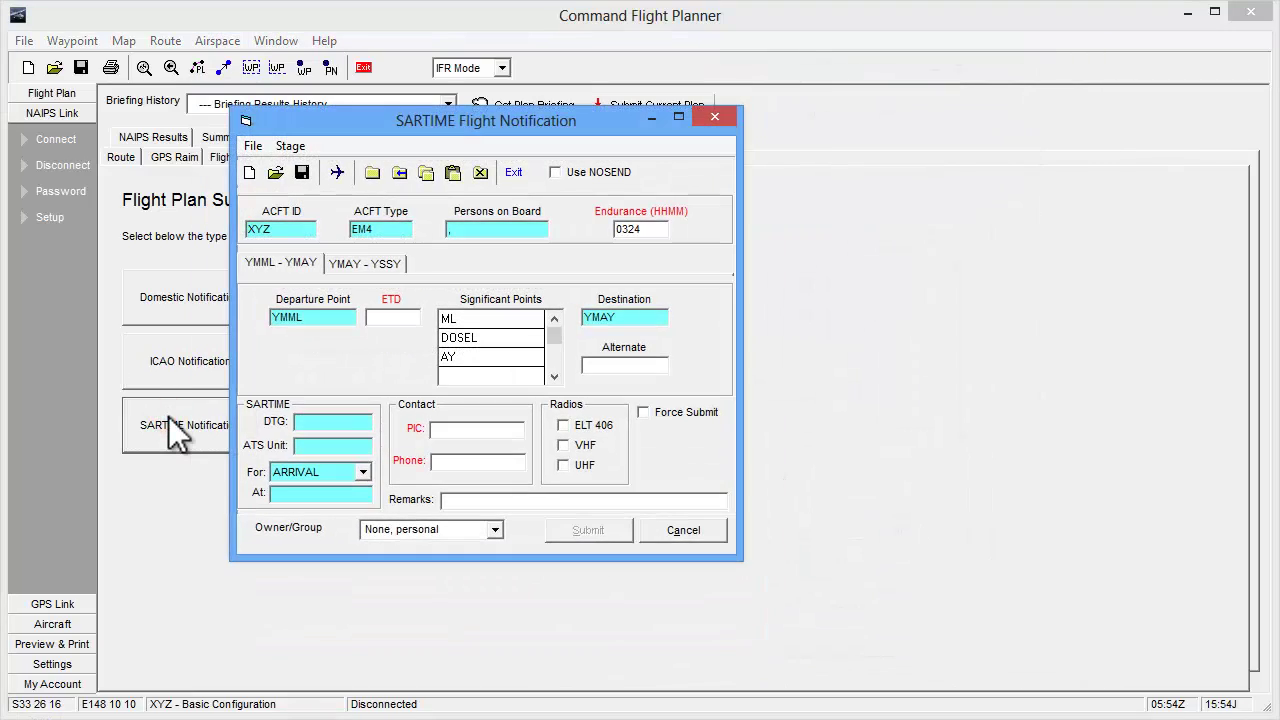
left_click(180, 305)
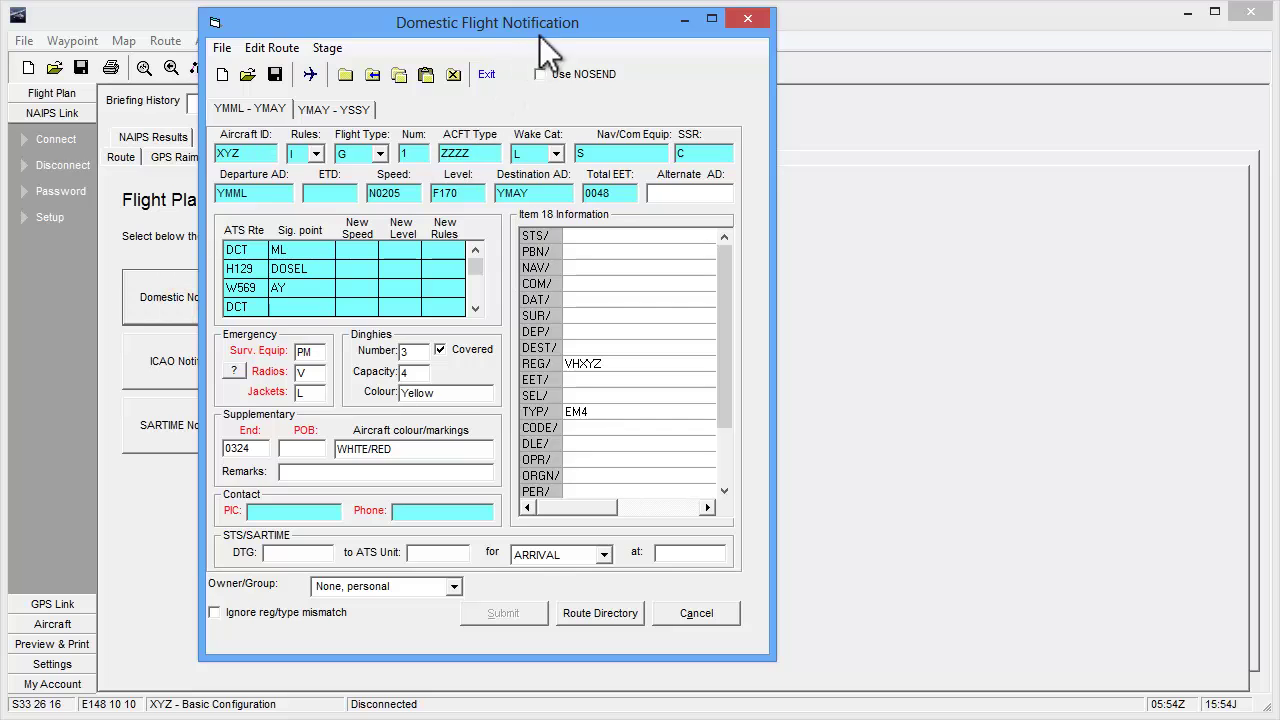
left_click_drag(539, 35, 970, 47)
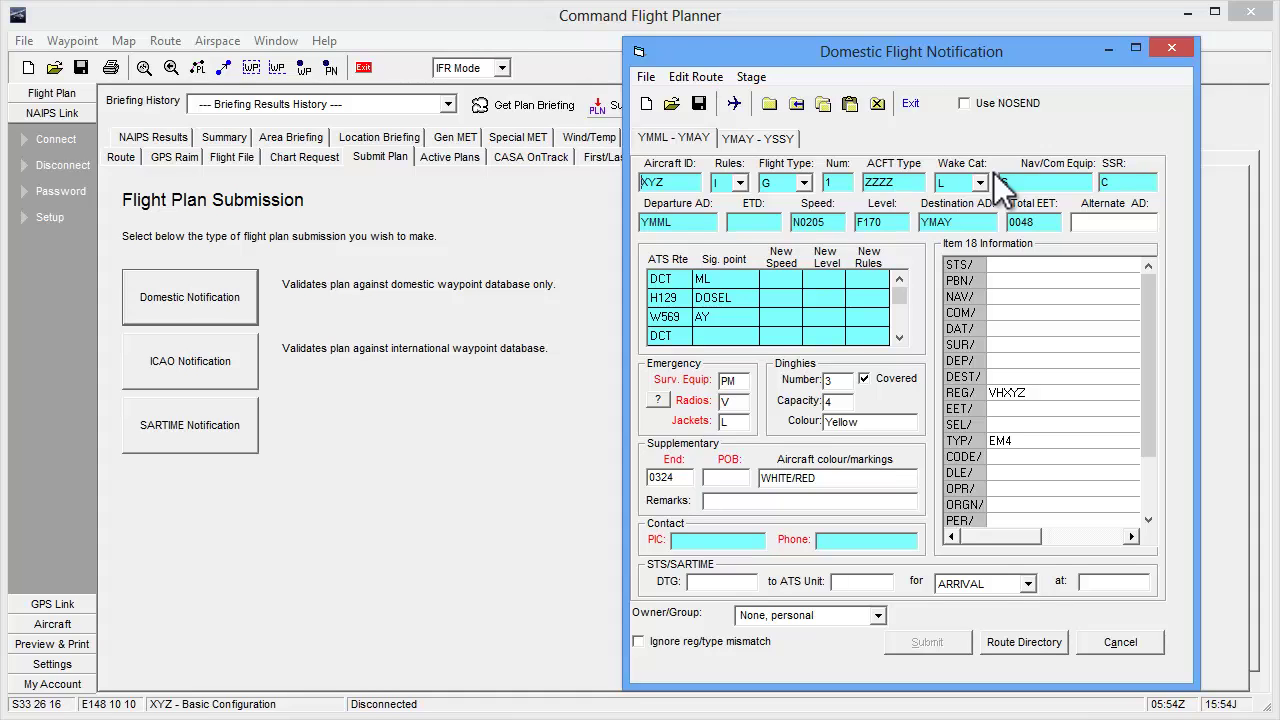
Enable Use NOSEND in the domestic notification and view the YMAY - YSSY and YMML - YMAY stages.
left_click(964, 104)
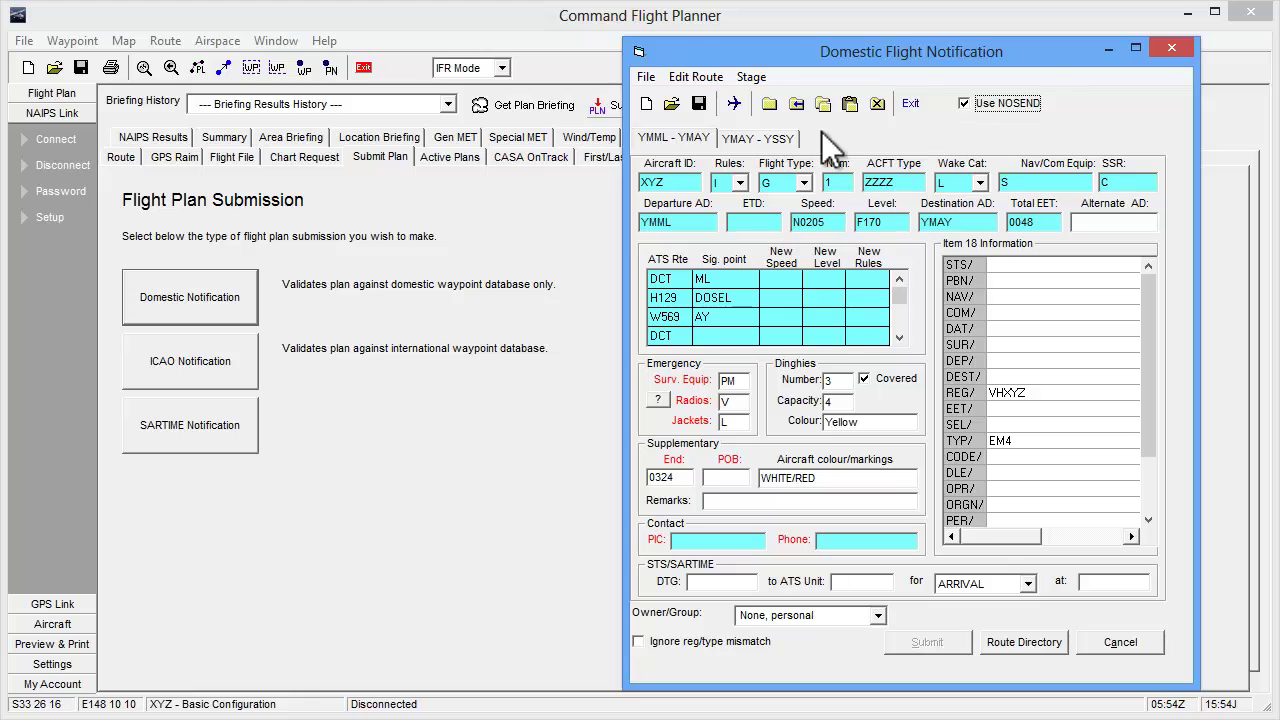
left_click(752, 140)
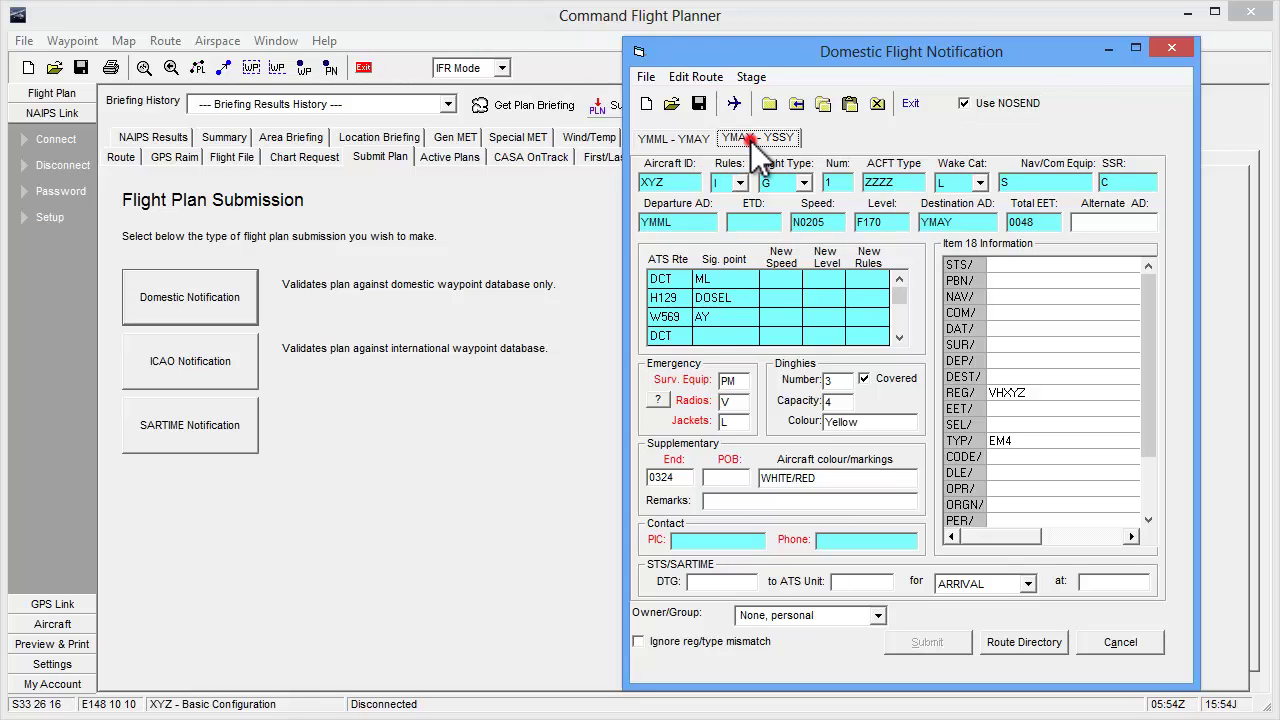
left_click(688, 140)
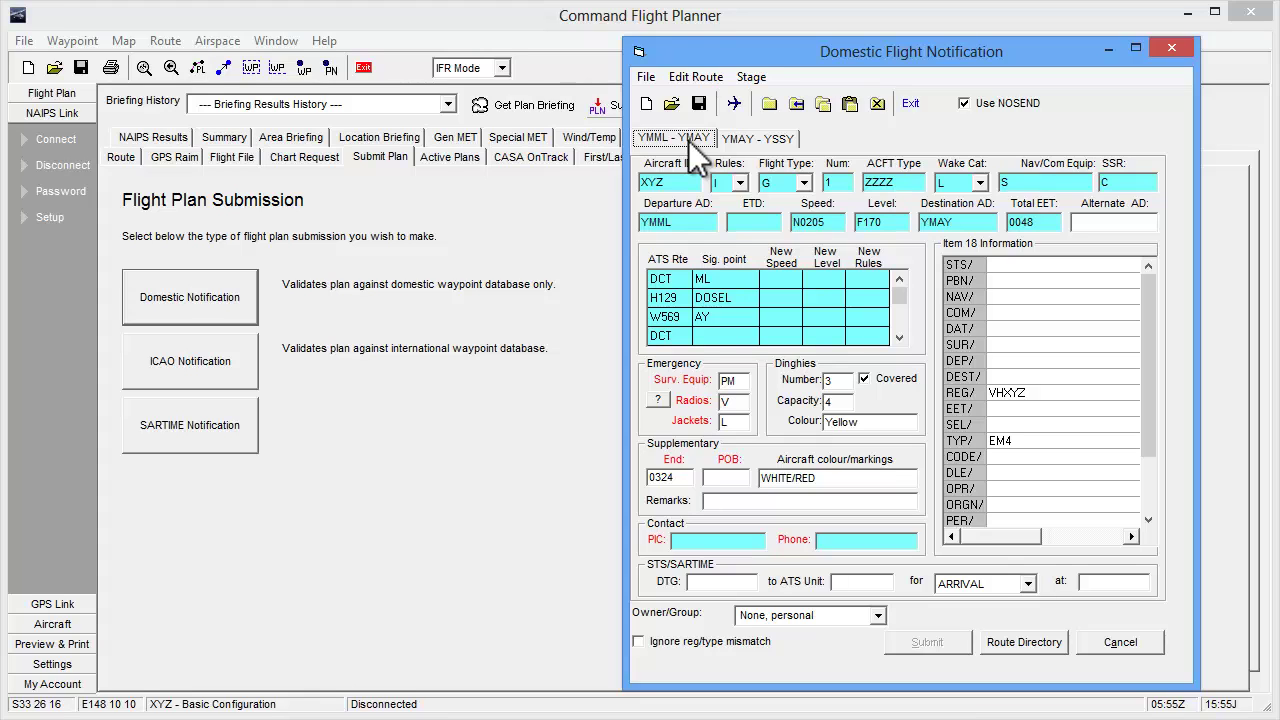
Try another flight rules option for the YMML - YMAY stage and set the rules back to I.
left_click(740, 182)
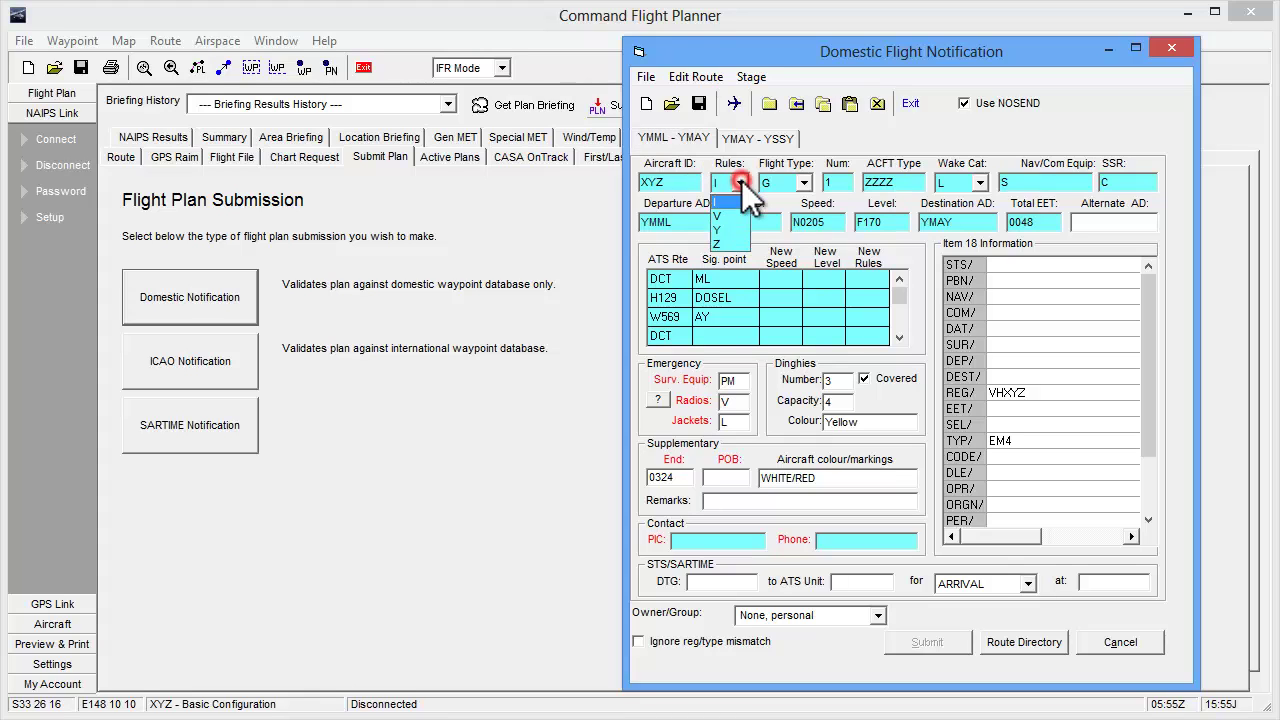
left_click(738, 215)
left_click(740, 182)
left_click(729, 202)
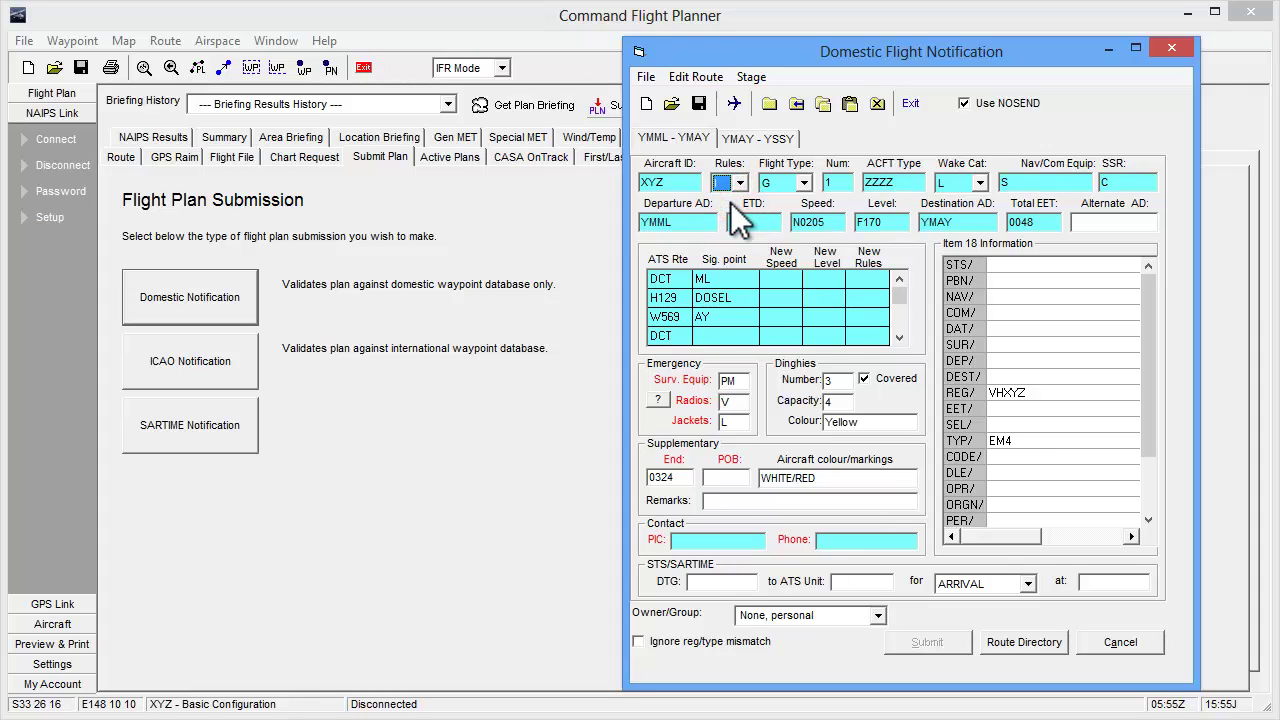
Change the aircraft type in the domestic notification to ZEEE.
left_click(910, 180)
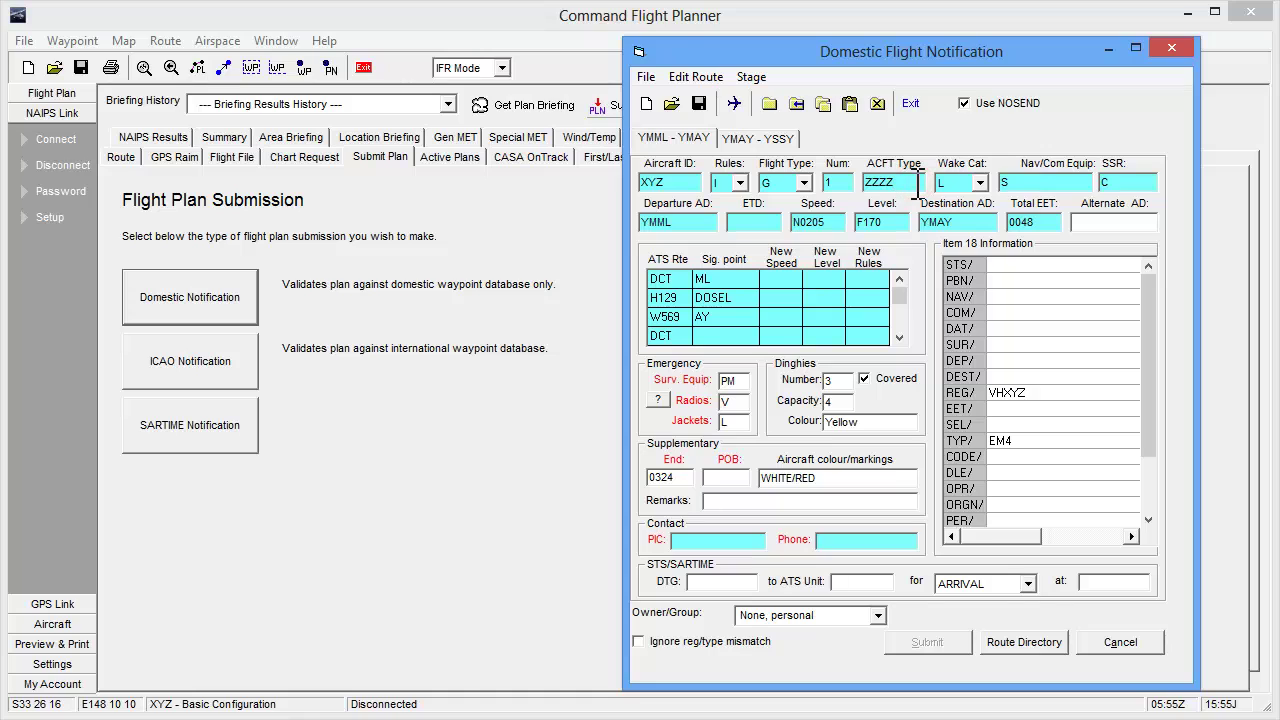
key("BackSpace")
key("BackSpace")
key("BackSpace")
type("EEE")
Enter part of the pilot's name in the PIC contact field and cancel the domestic notification.
left_click(733, 540)
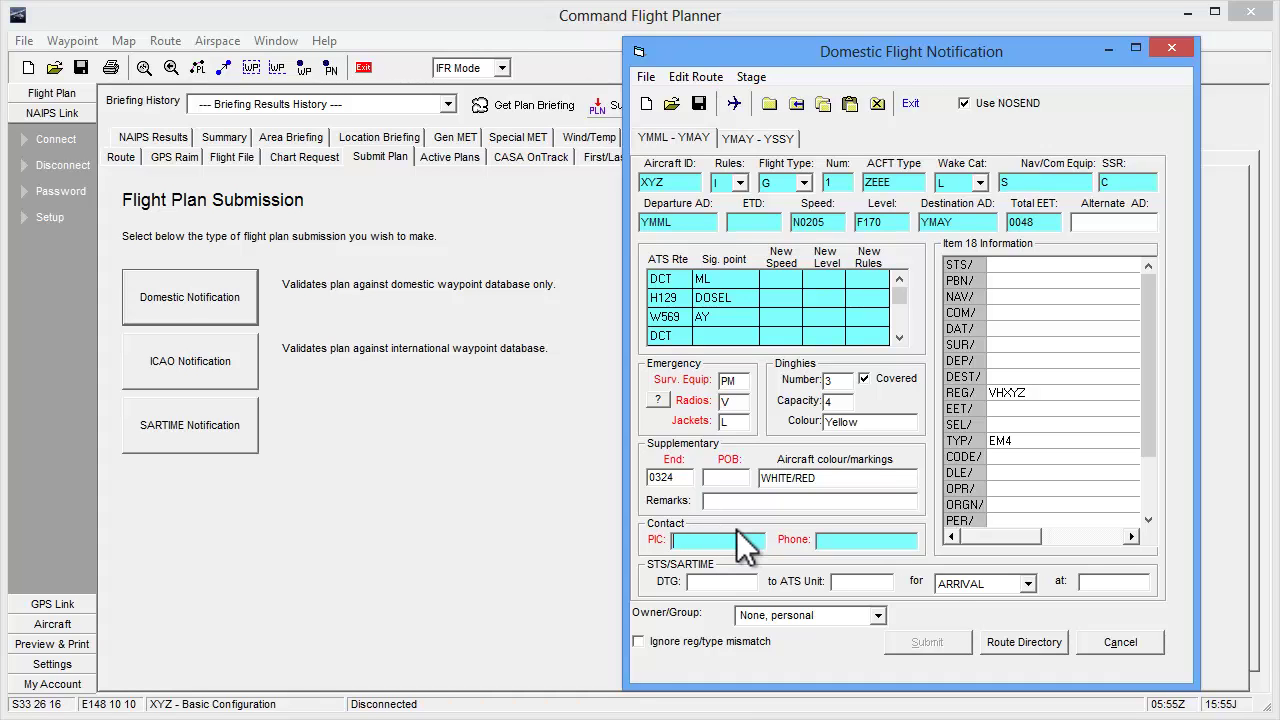
type("ROG")
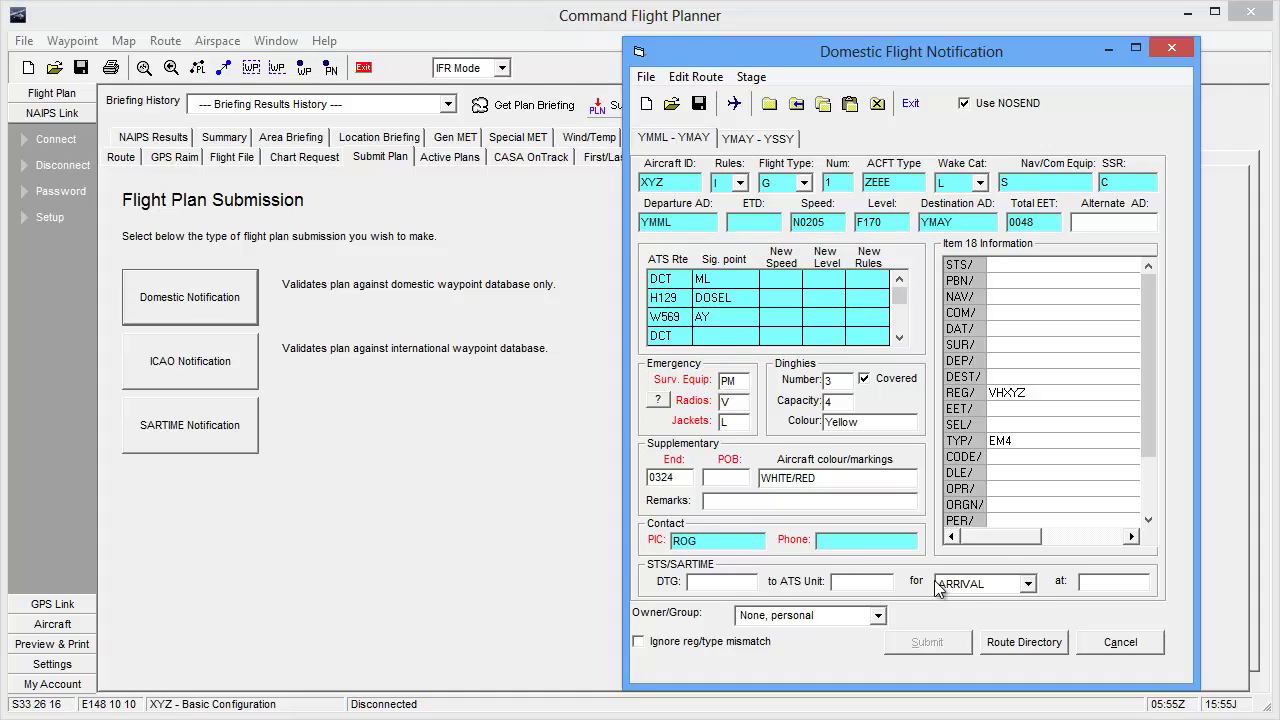
left_click(1115, 649)
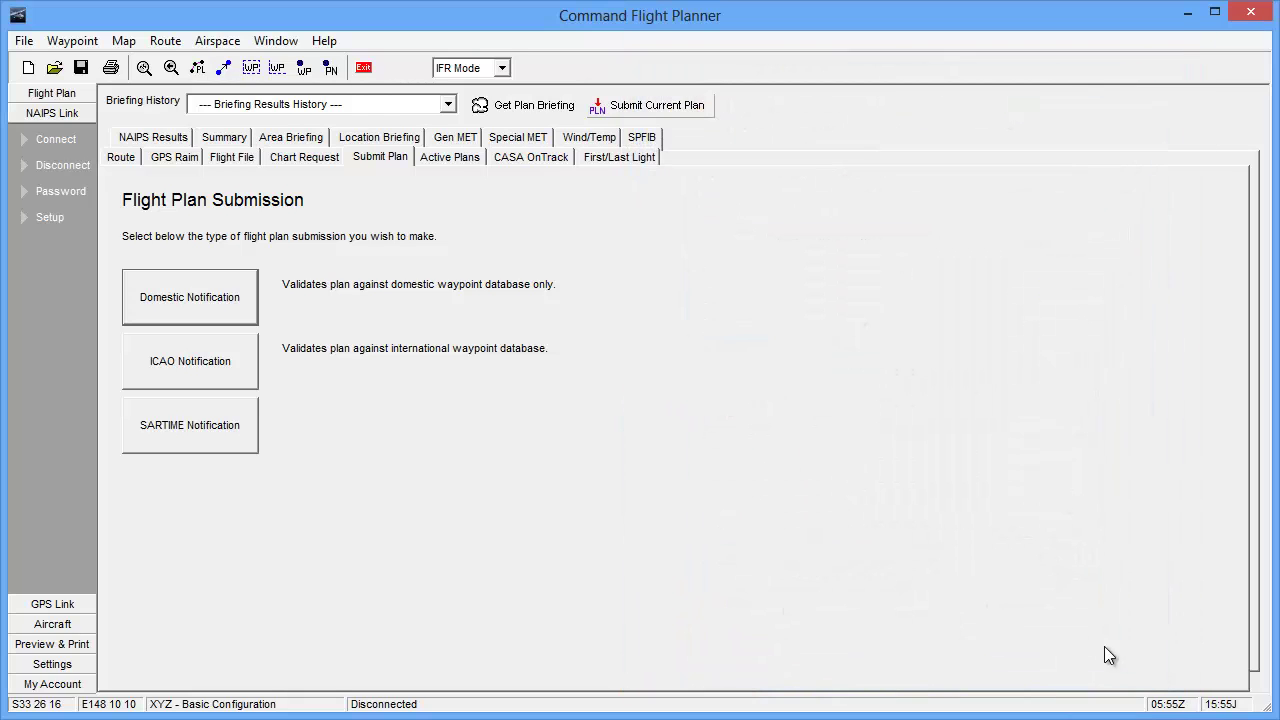
Enter the captain's name and phone number in the flight plan's other information.
left_click(41, 95)
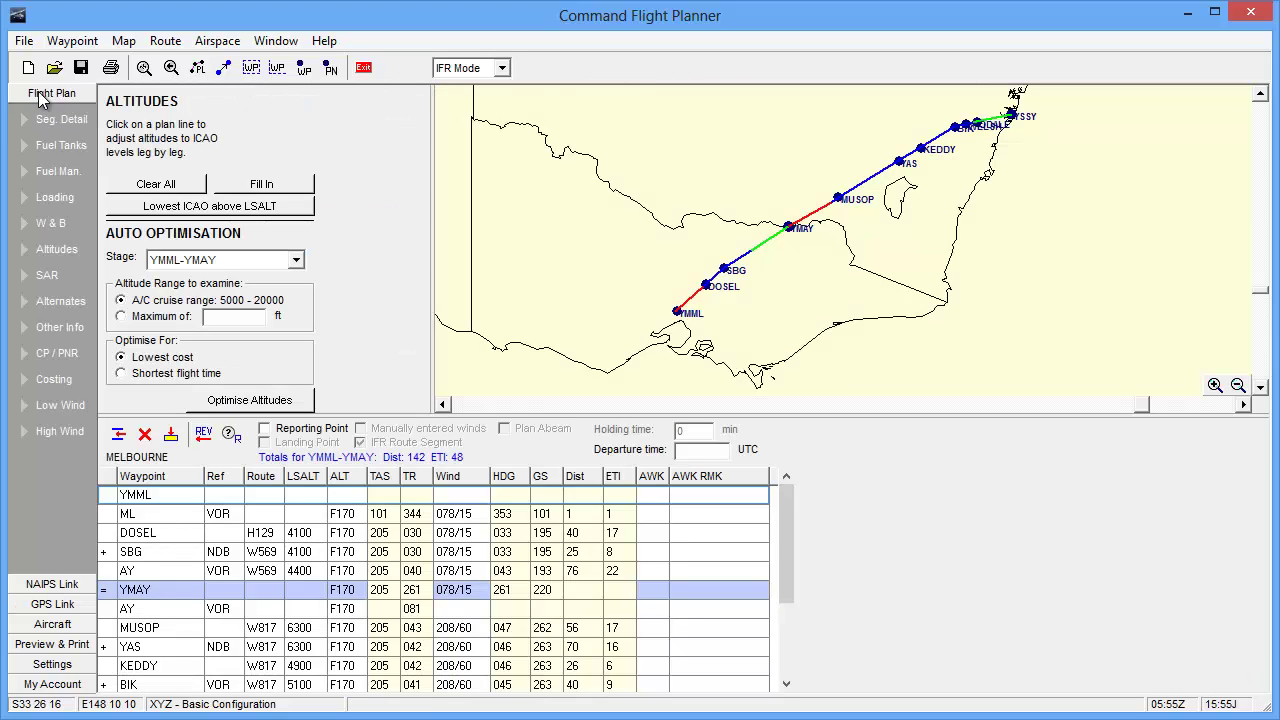
left_click(30, 328)
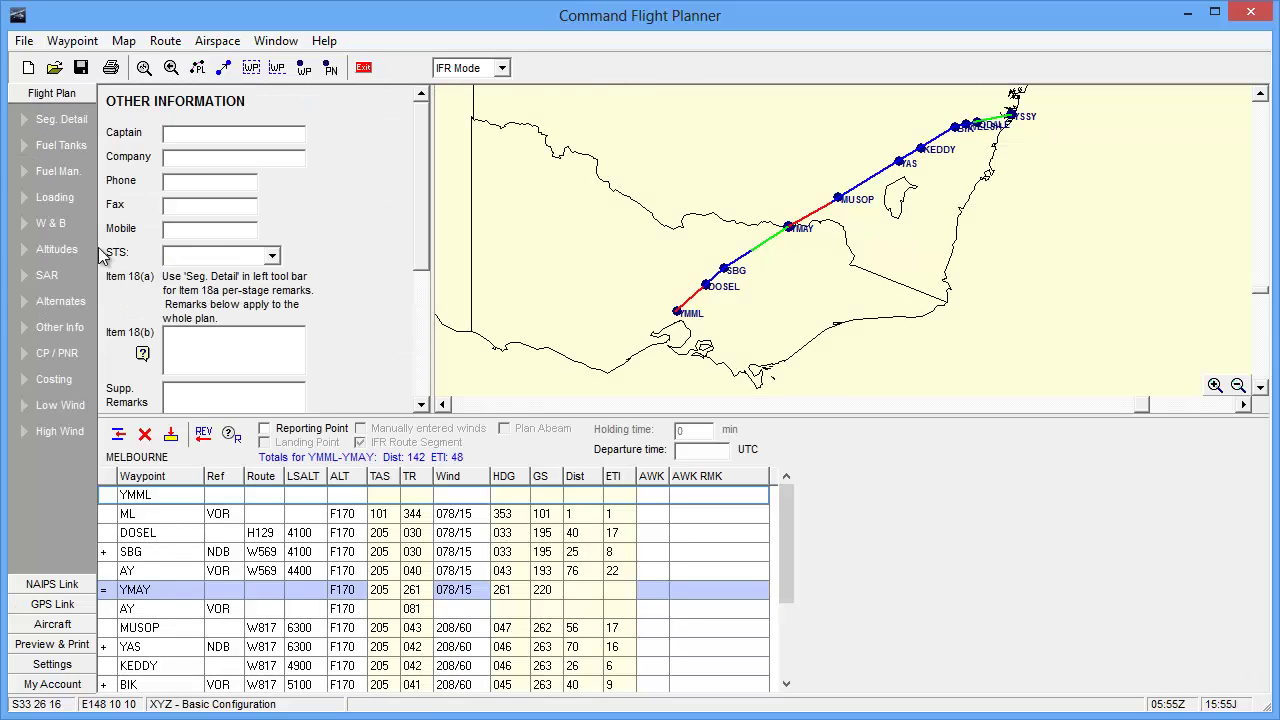
left_click(185, 134)
type("Roger Ramjet")
key("Tab")
key("Tab")
type("07 33333333")
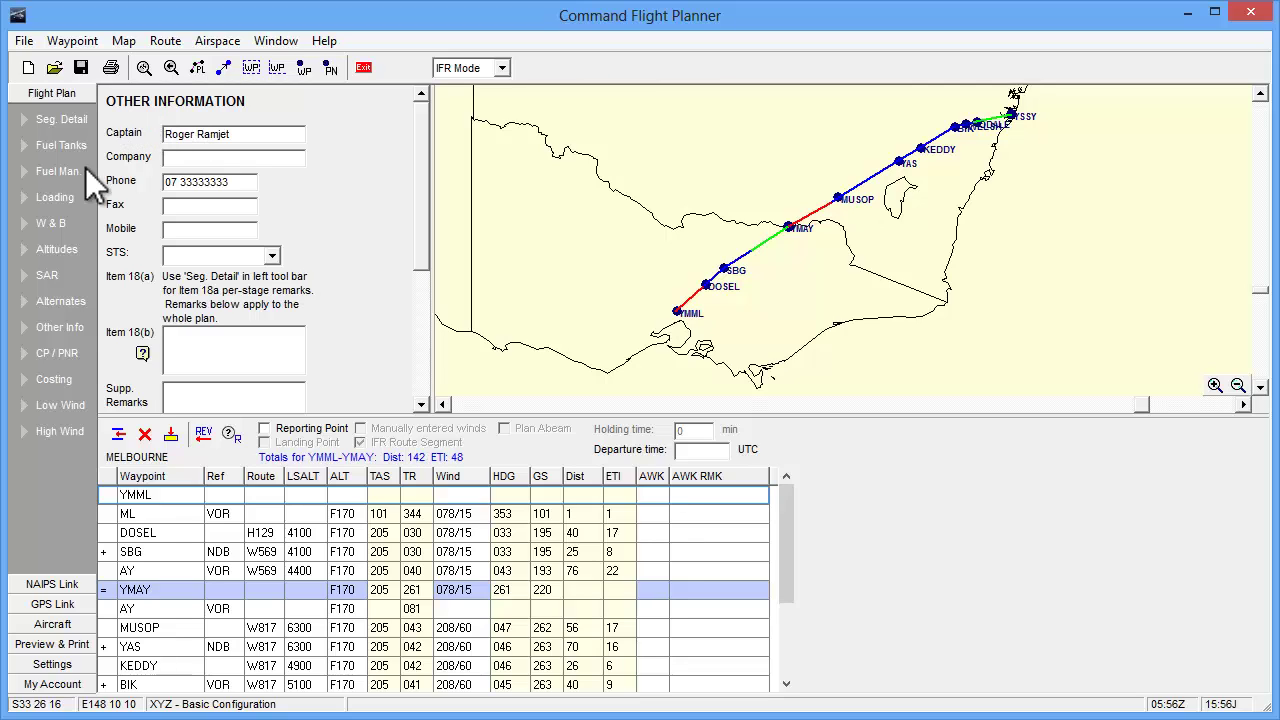
Open the domestic notification again and check the PIC and phone contact fields of the YMML - YMAY stage.
left_click(66, 584)
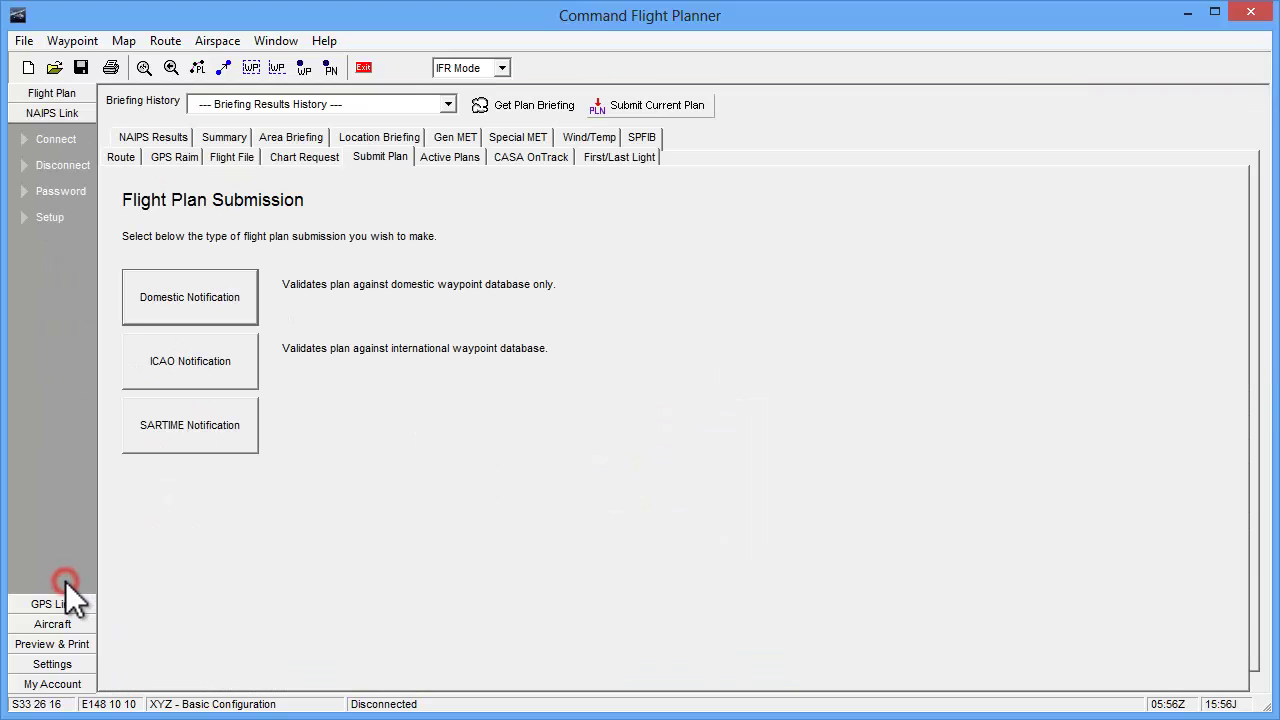
left_click(219, 310)
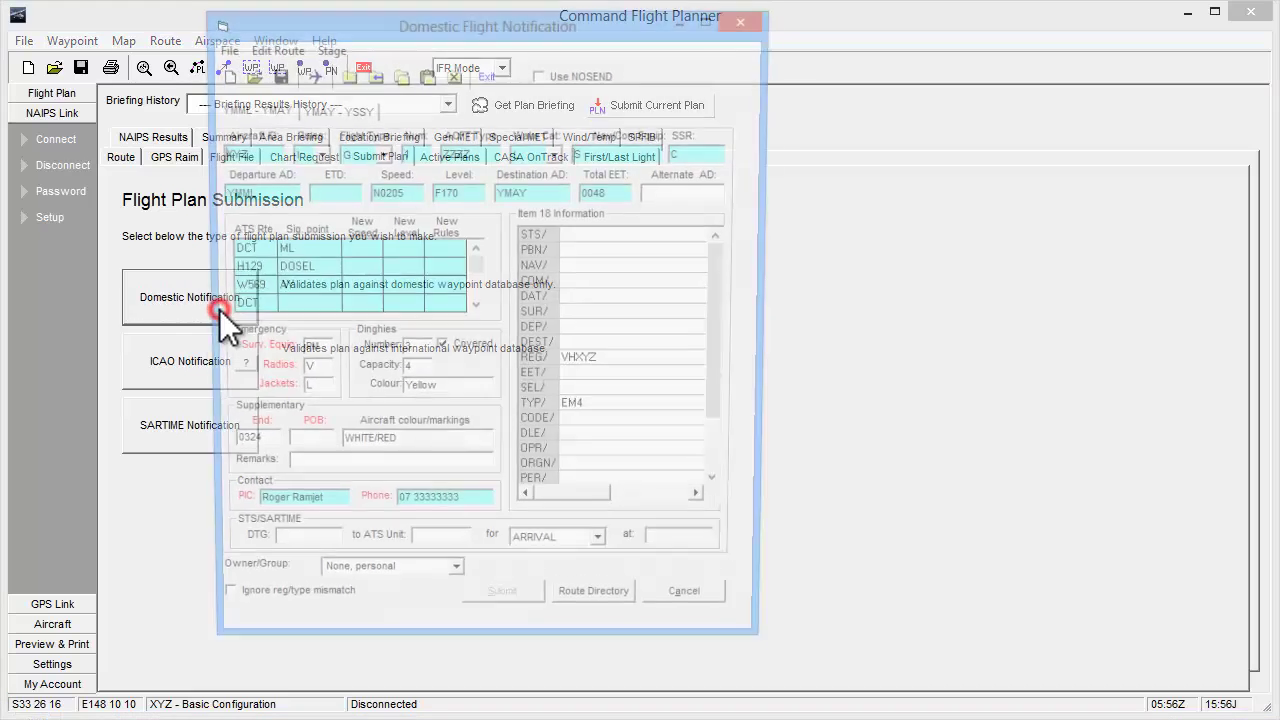
left_click_drag(484, 20, 834, 26)
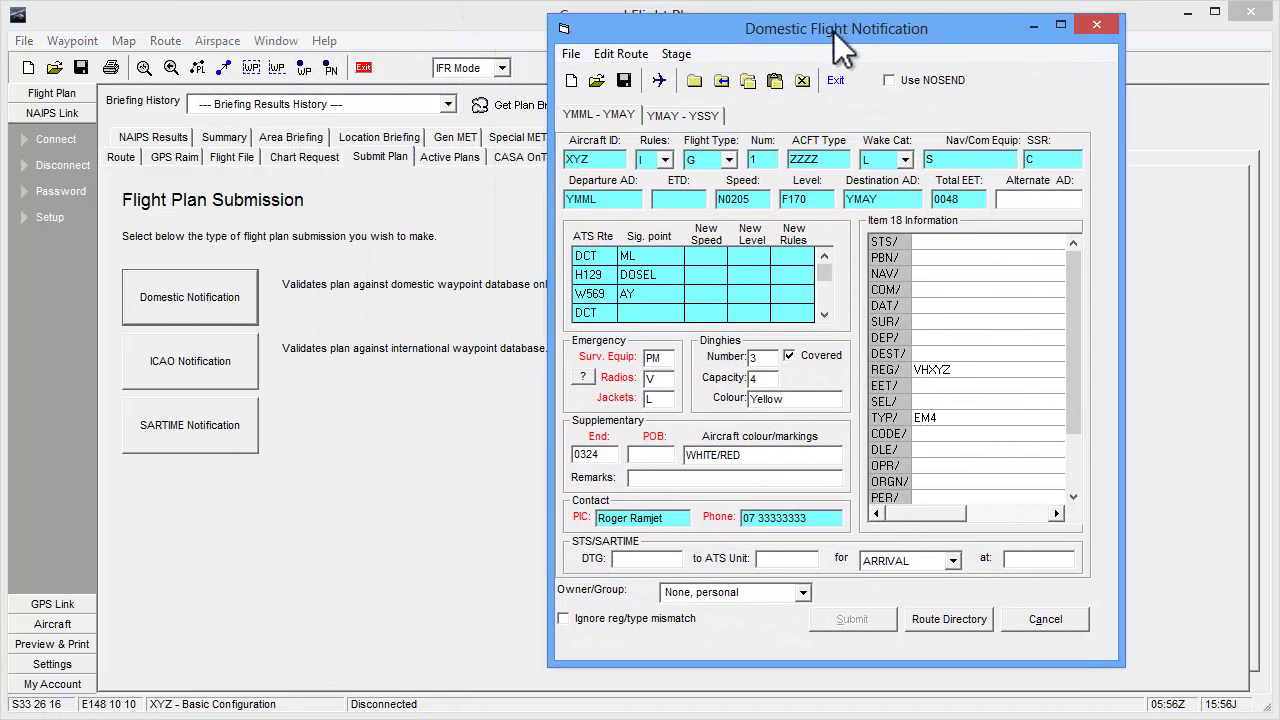
left_click(673, 518)
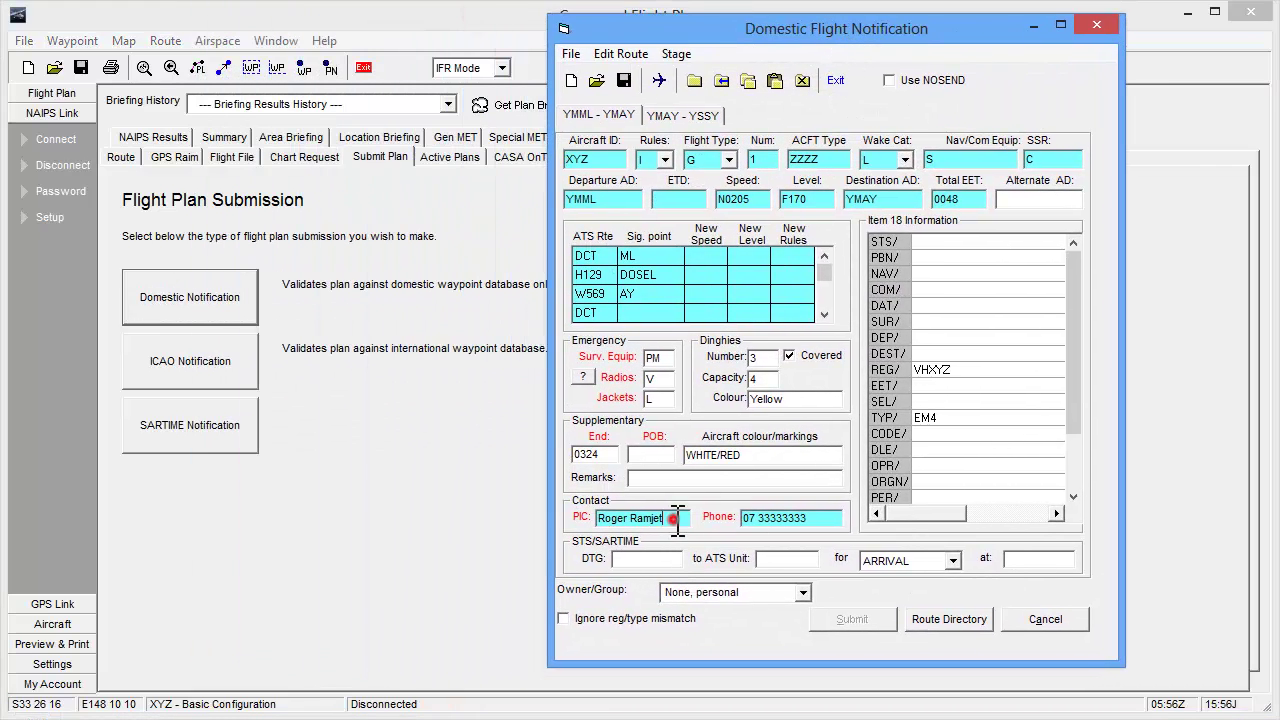
left_click(829, 517)
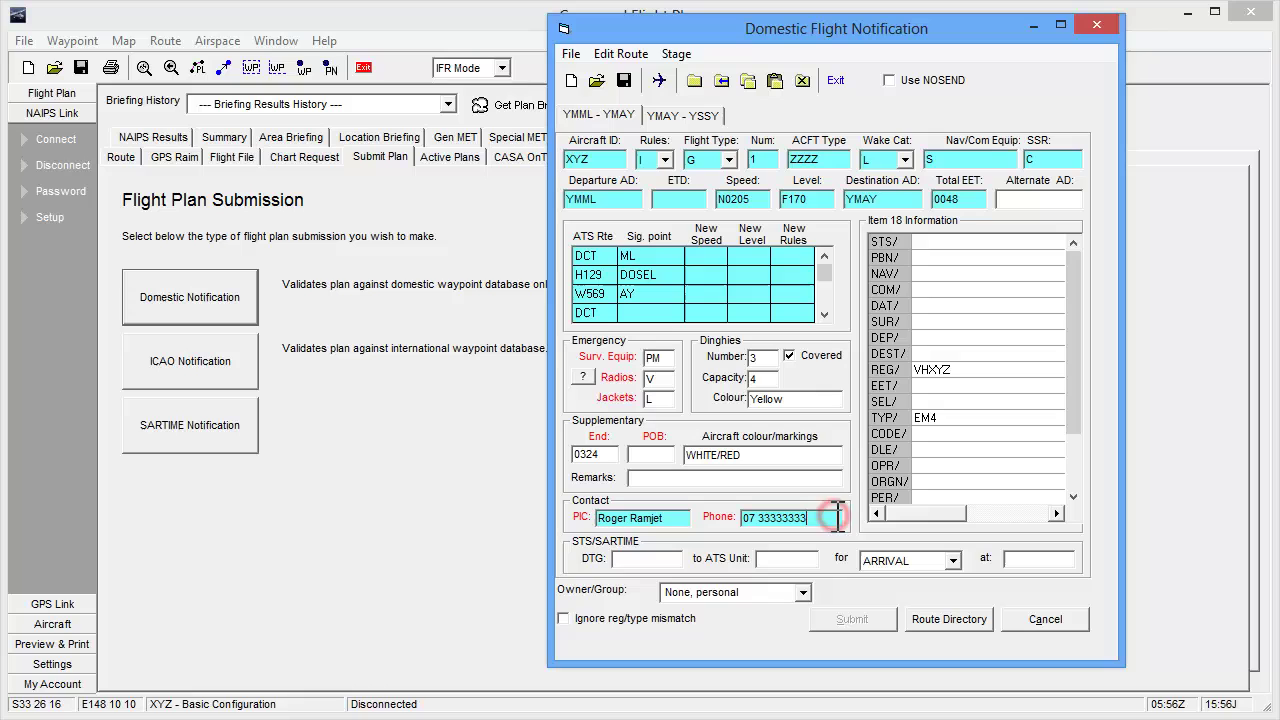
Check the contact and ETD fields of the YMAY - YSSY stage and cancel the notification.
left_click(683, 115)
left_click(673, 518)
left_click(822, 517)
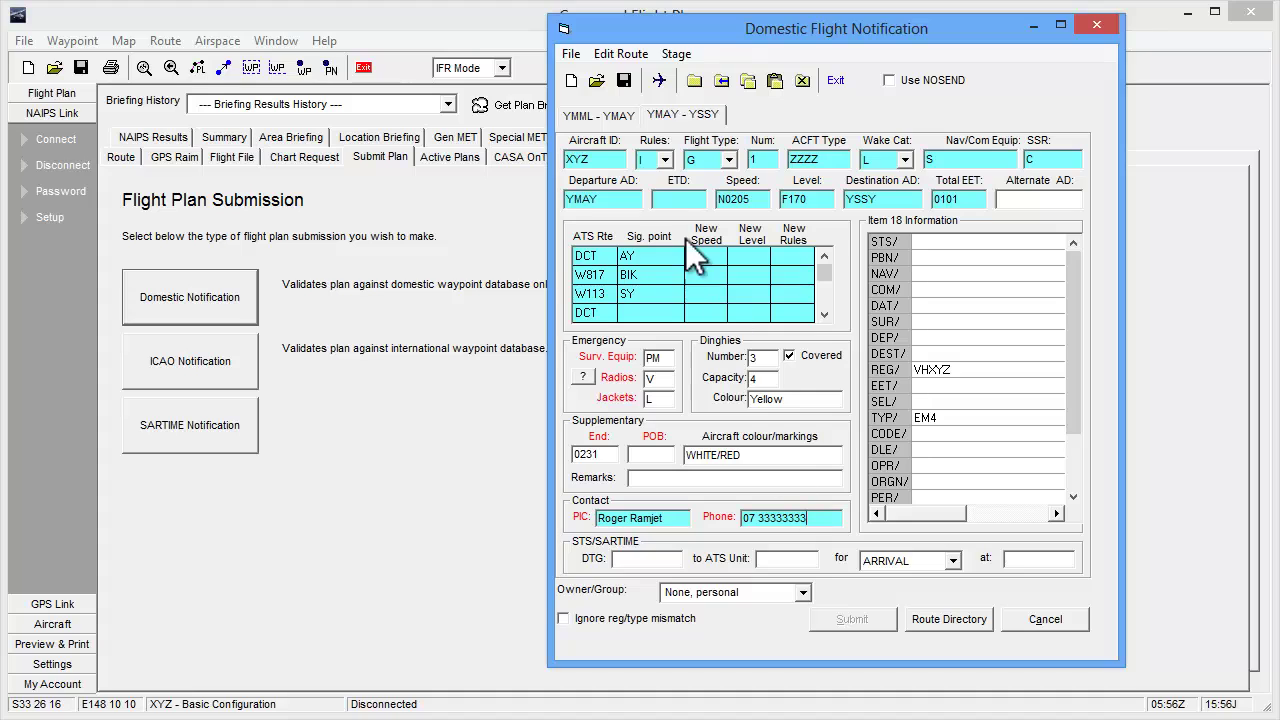
left_click(668, 200)
left_click(1014, 618)
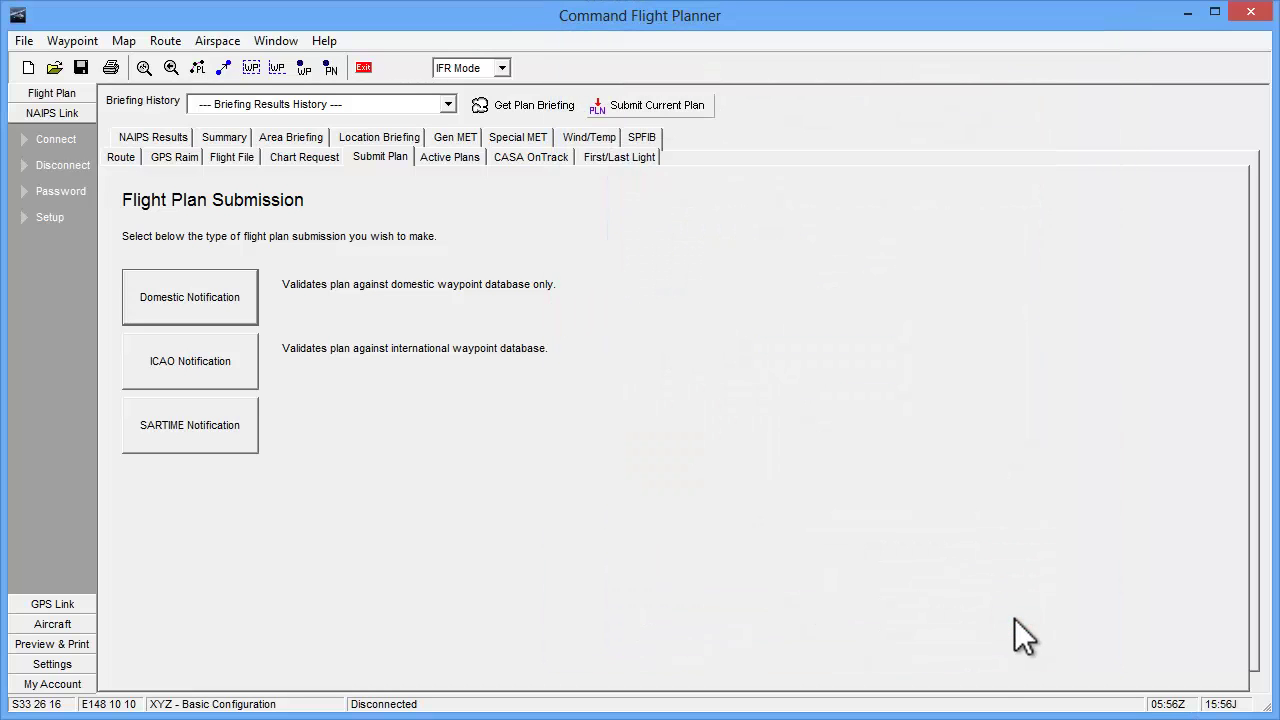
Set the departure time for YMML in the flight plan to 0900 UTC.
left_click(67, 93)
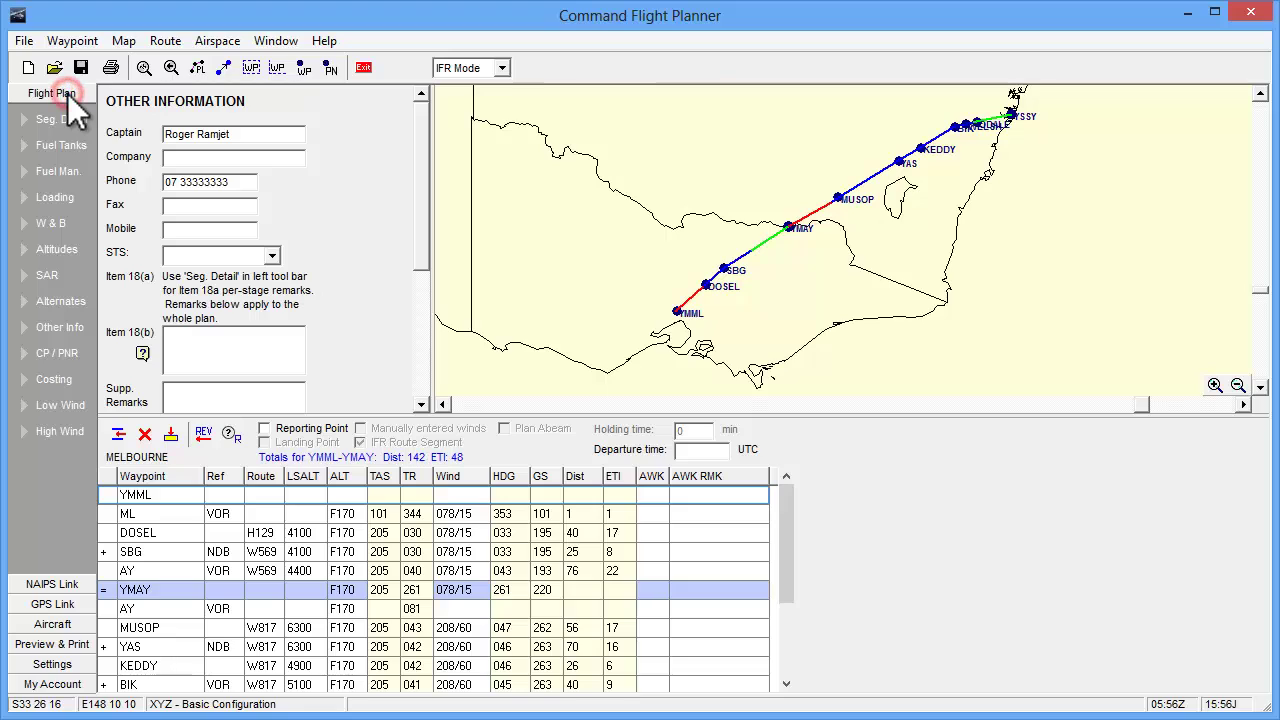
left_click(108, 496)
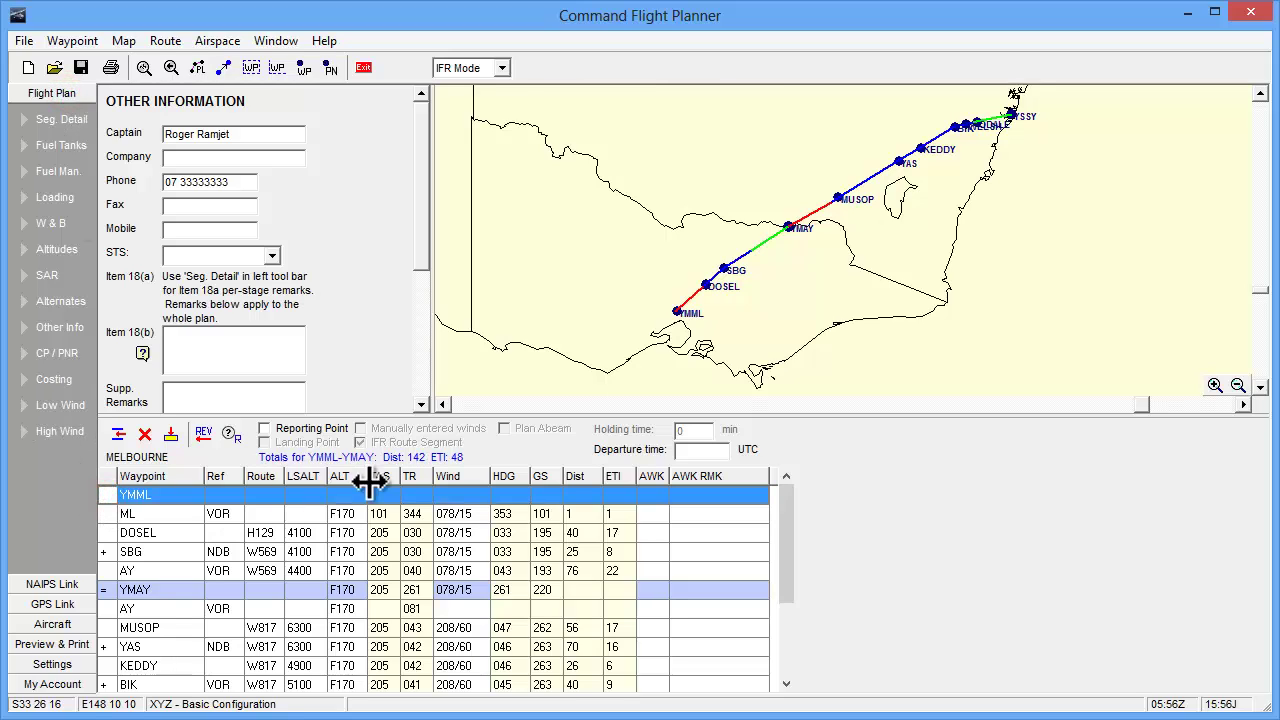
left_click(690, 450)
type("0900")
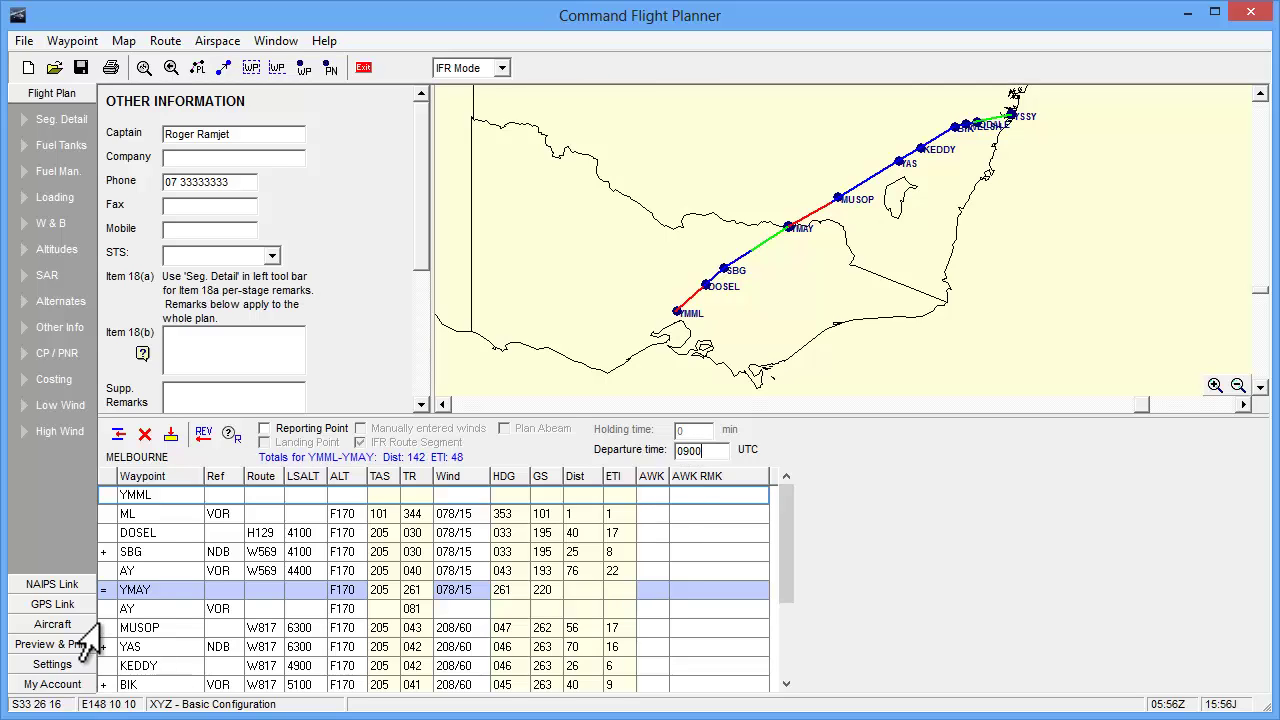
Set the departure time for the YMAY landing point to 1100 UTC.
left_click(105, 590)
left_click(716, 450)
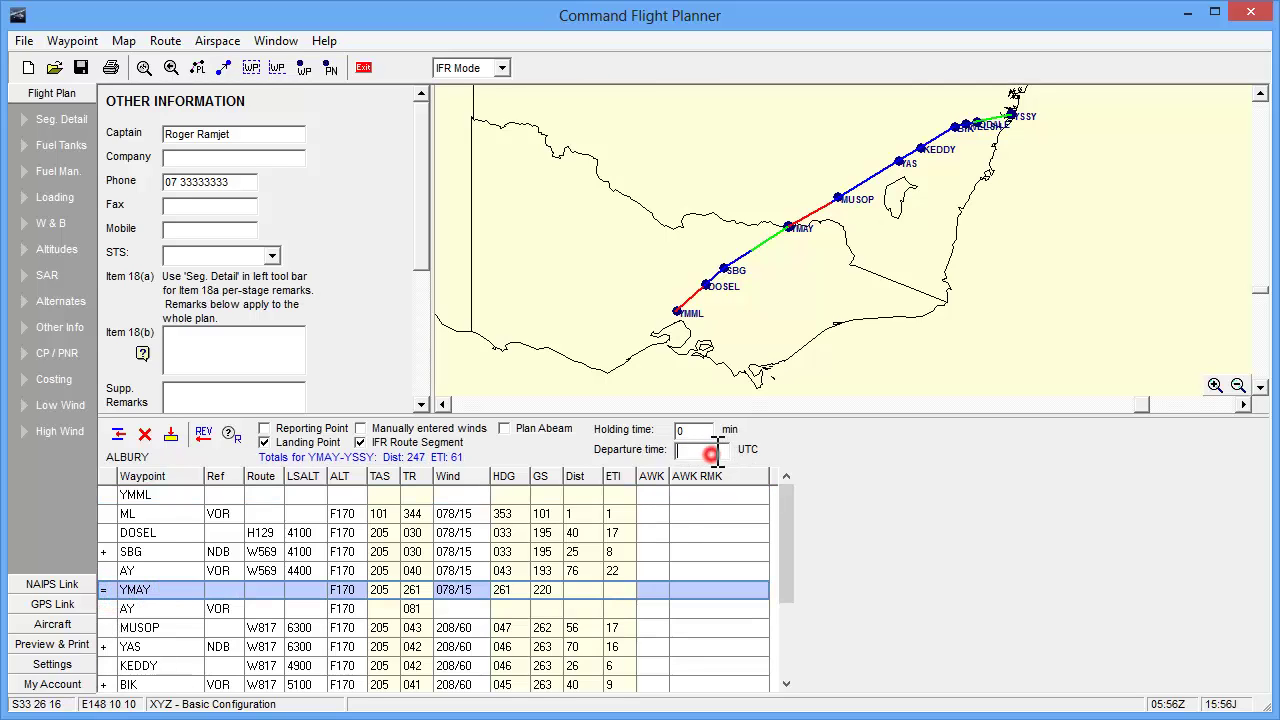
type("1100")
Reopen the domestic notification and check the ETD of both the YMML - YMAY and YMAY - YSSY stages.
left_click(55, 585)
left_click(175, 305)
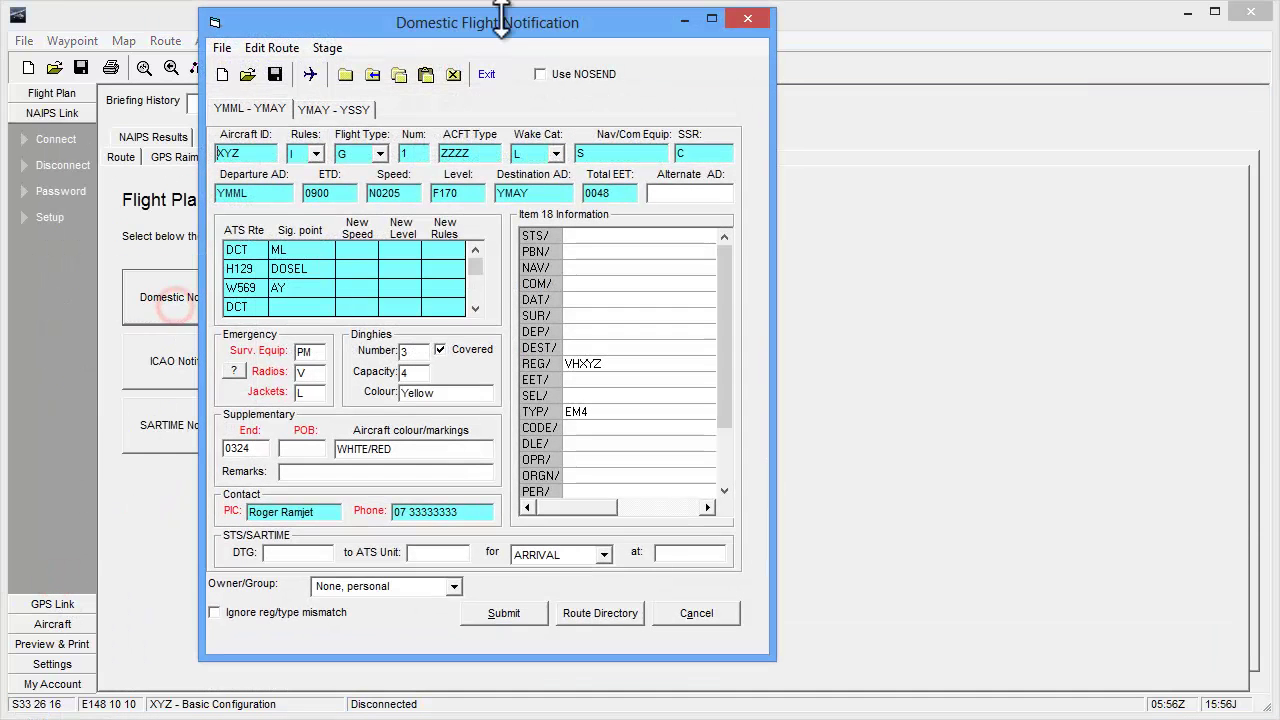
left_click_drag(500, 20, 880, 40)
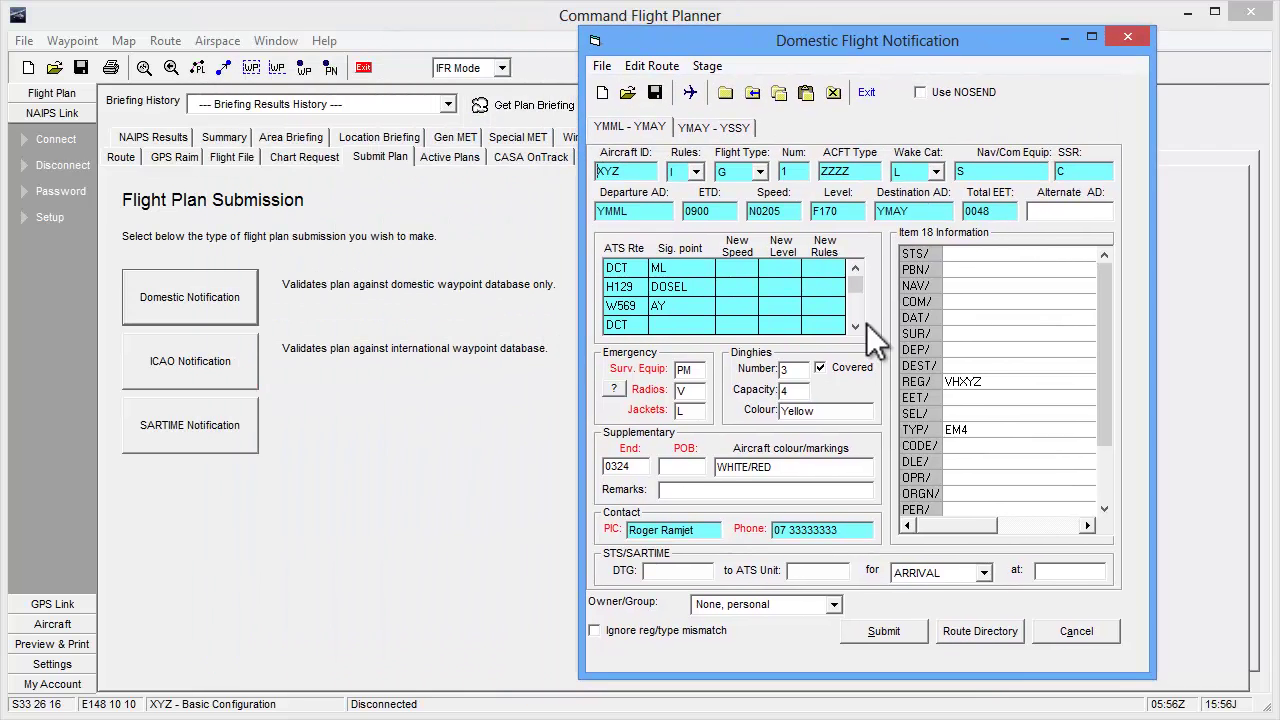
left_click(628, 127)
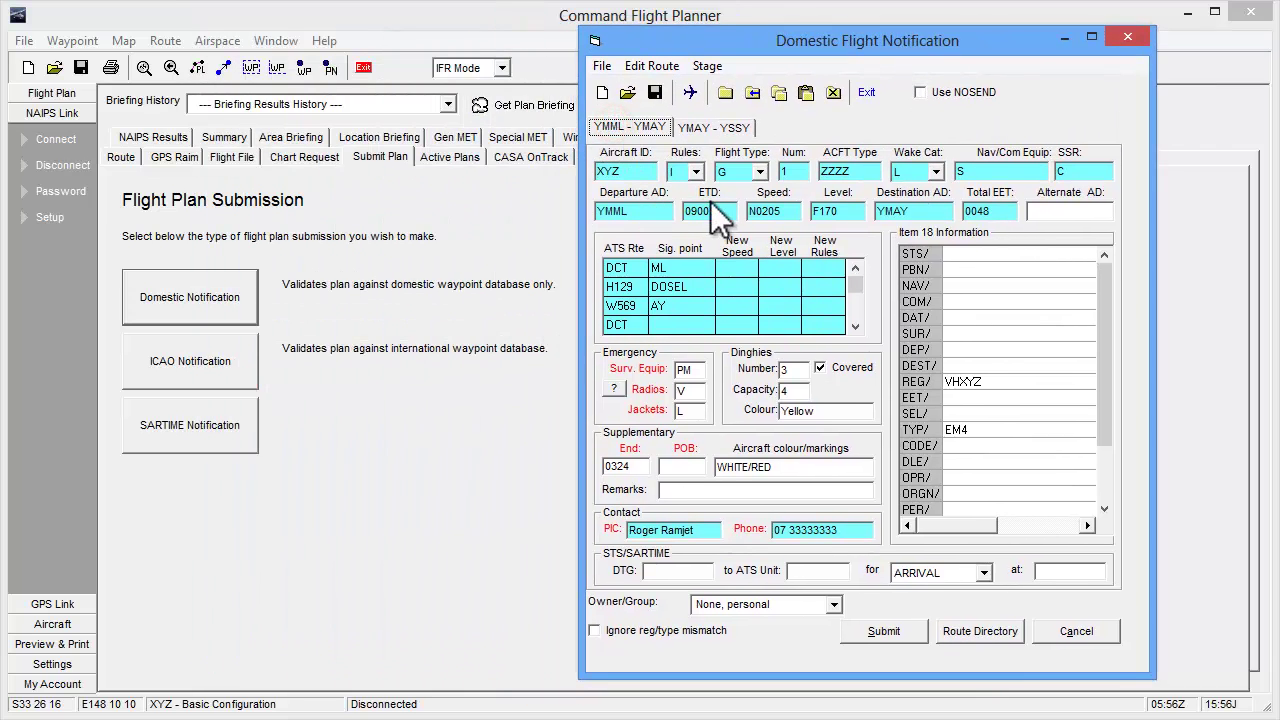
left_click(704, 126)
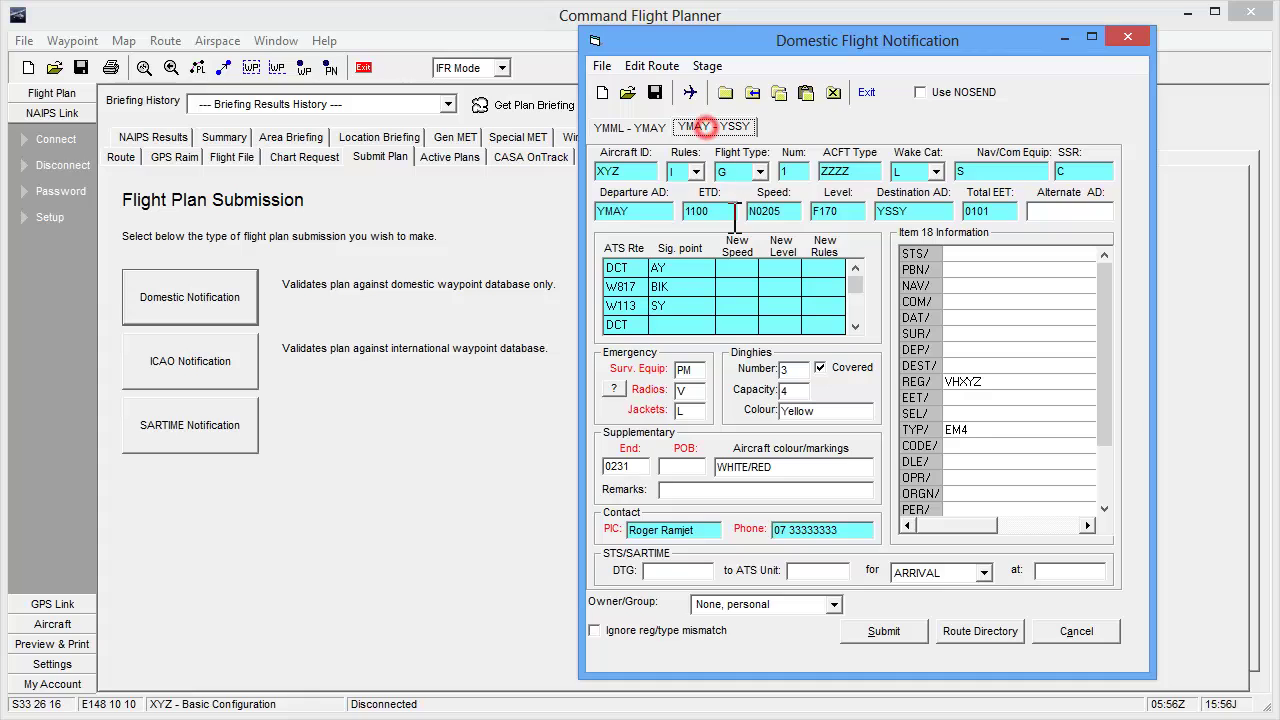
left_click(727, 212)
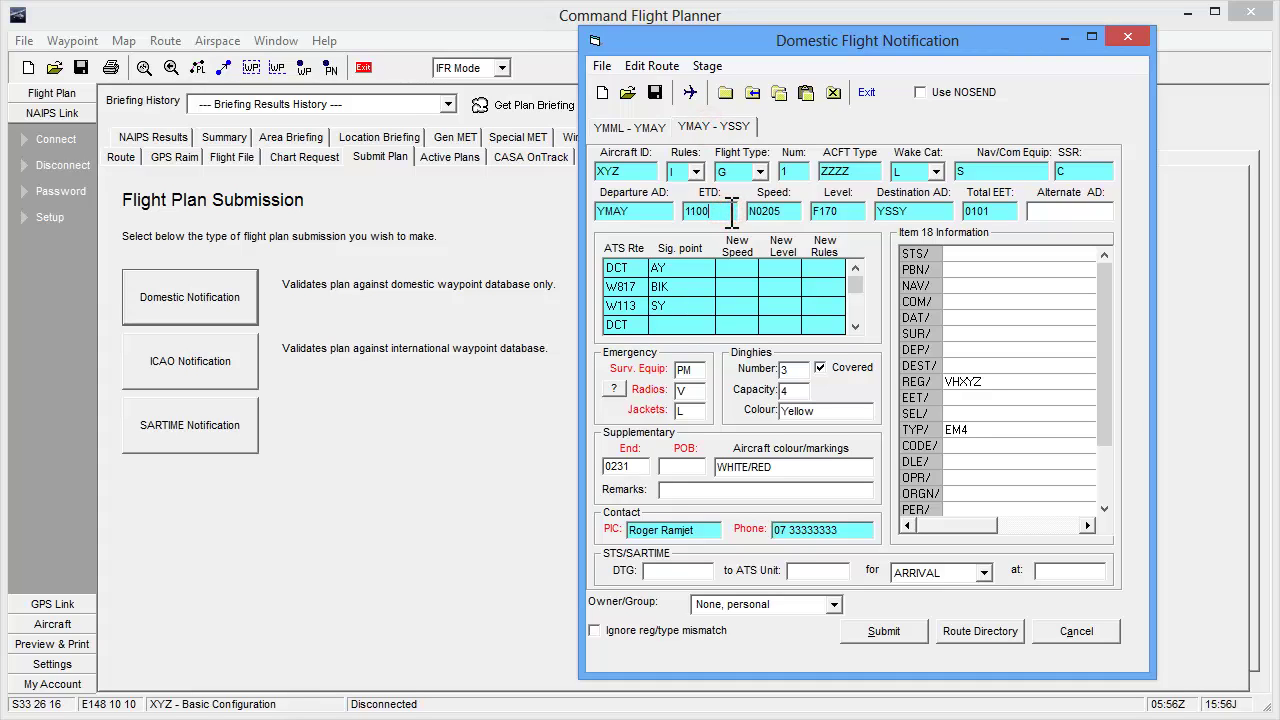
Look over the Item 18 Information entries and enable the option to ignore a registration/type mismatch.
left_click(1045, 285)
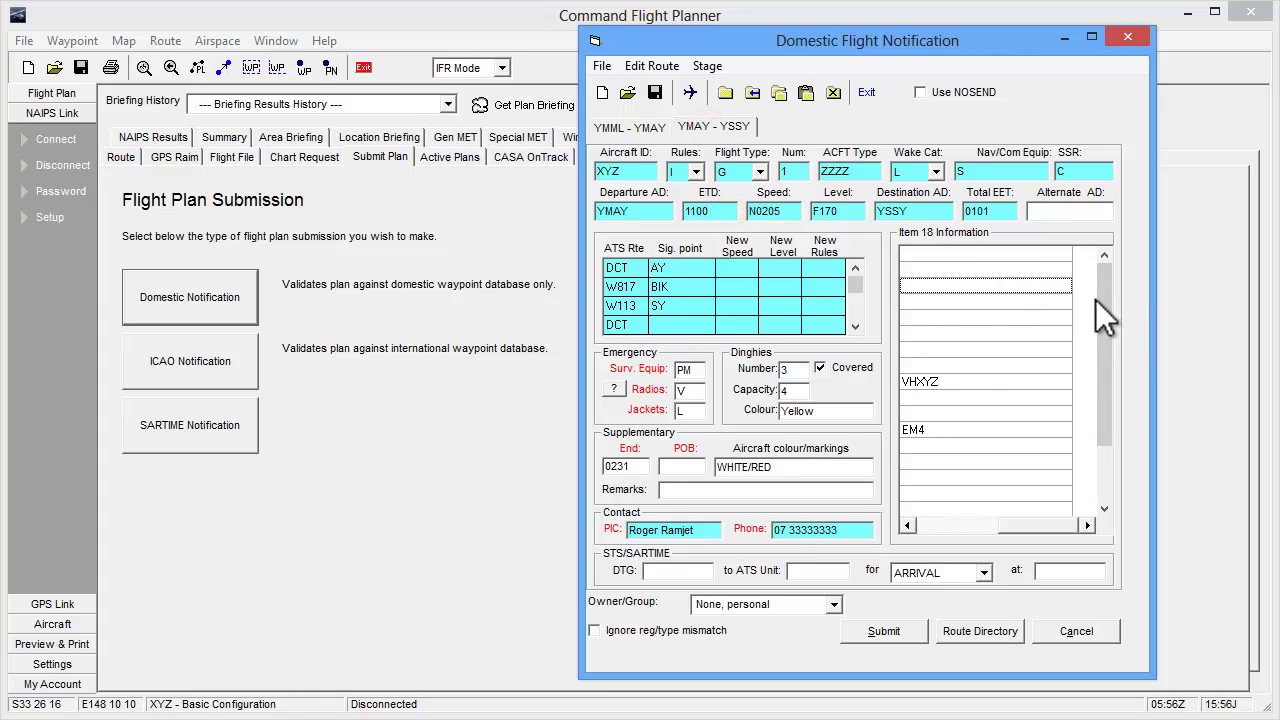
mouse_move(1099, 311)
left_mouse_down()
mouse_move(1108, 390)
mouse_move(1096, 298)
left_mouse_up()
left_click_drag(1048, 527, 964, 521)
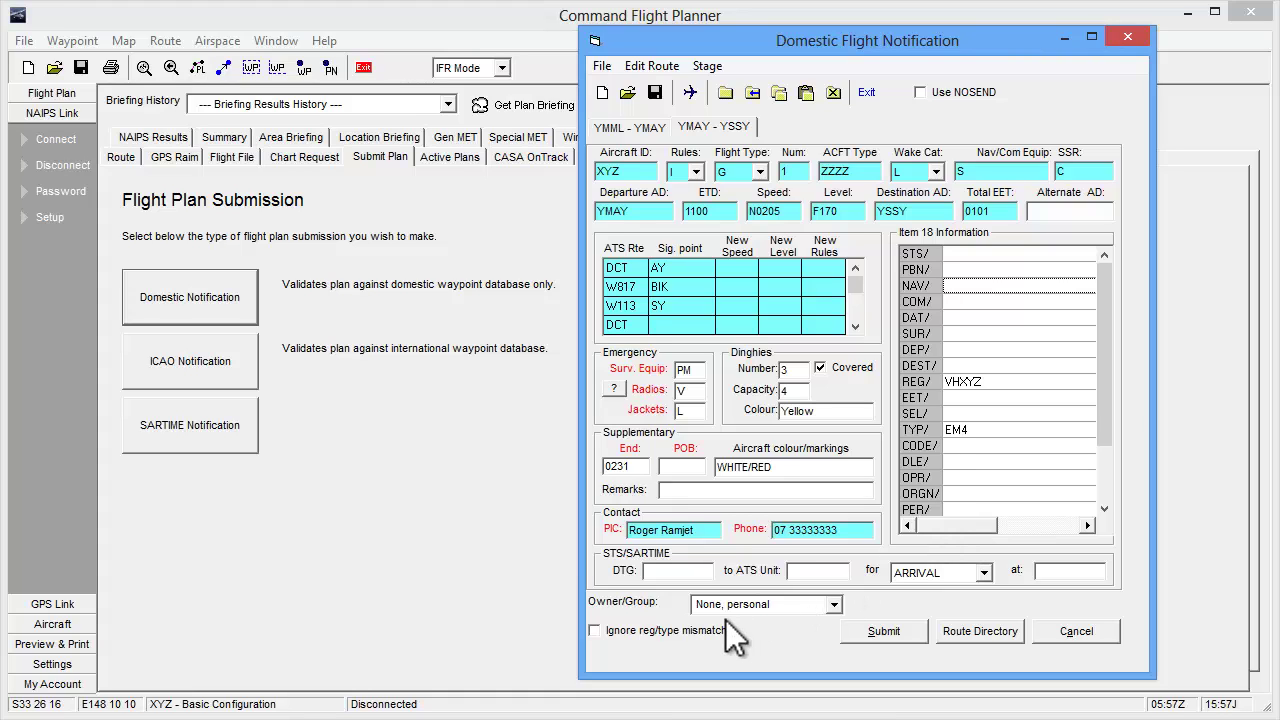
left_click(596, 631)
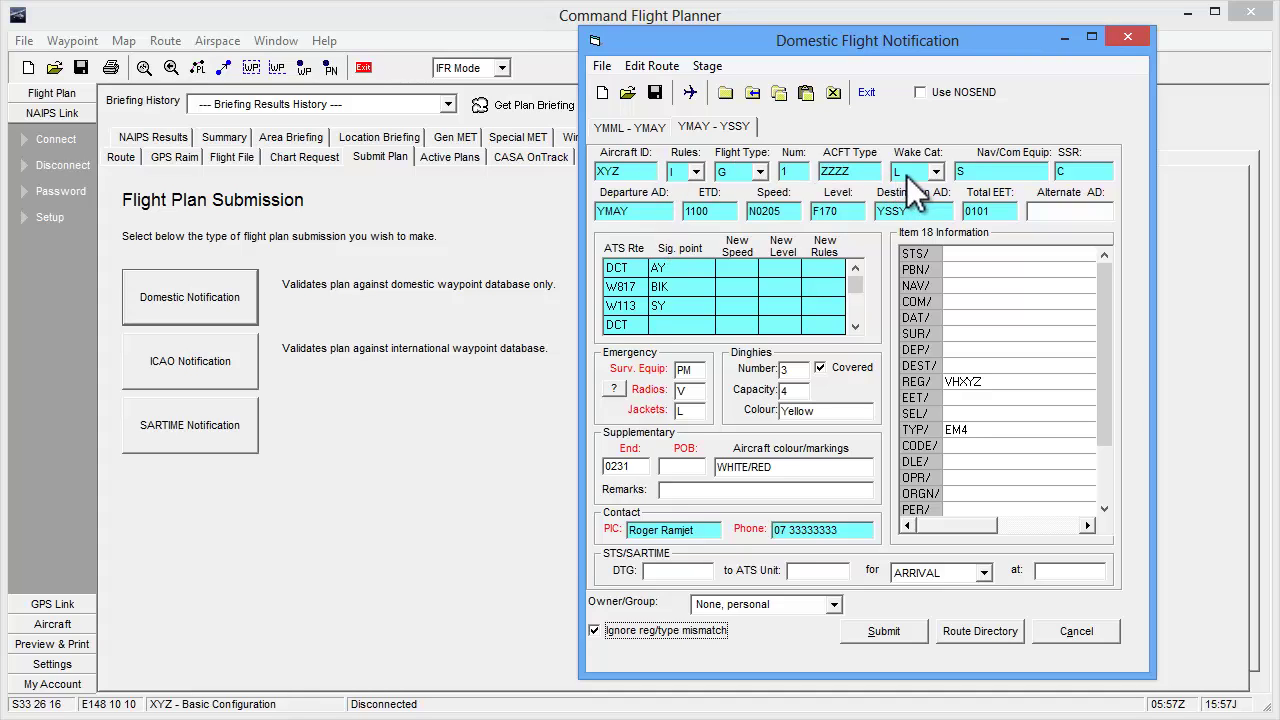
Enable the NOSEND option on the domestic flight notification and submit both stages as a test.
left_click(923, 92)
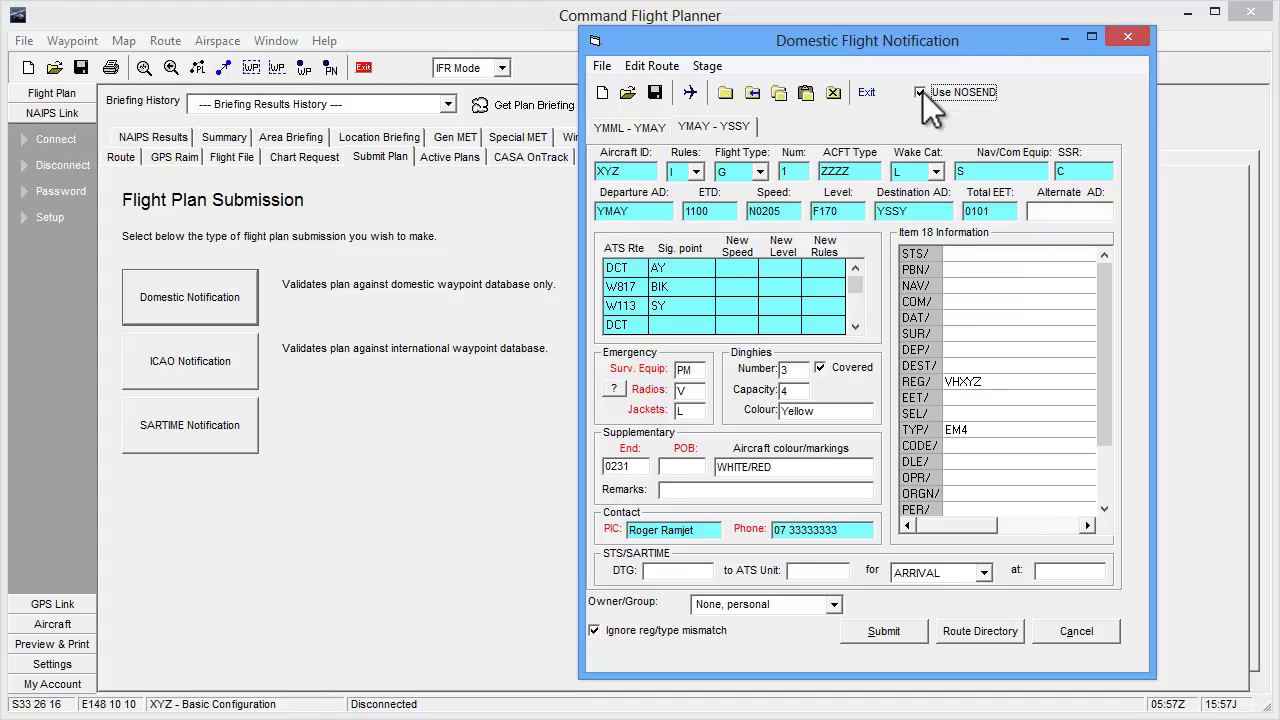
left_click(881, 633)
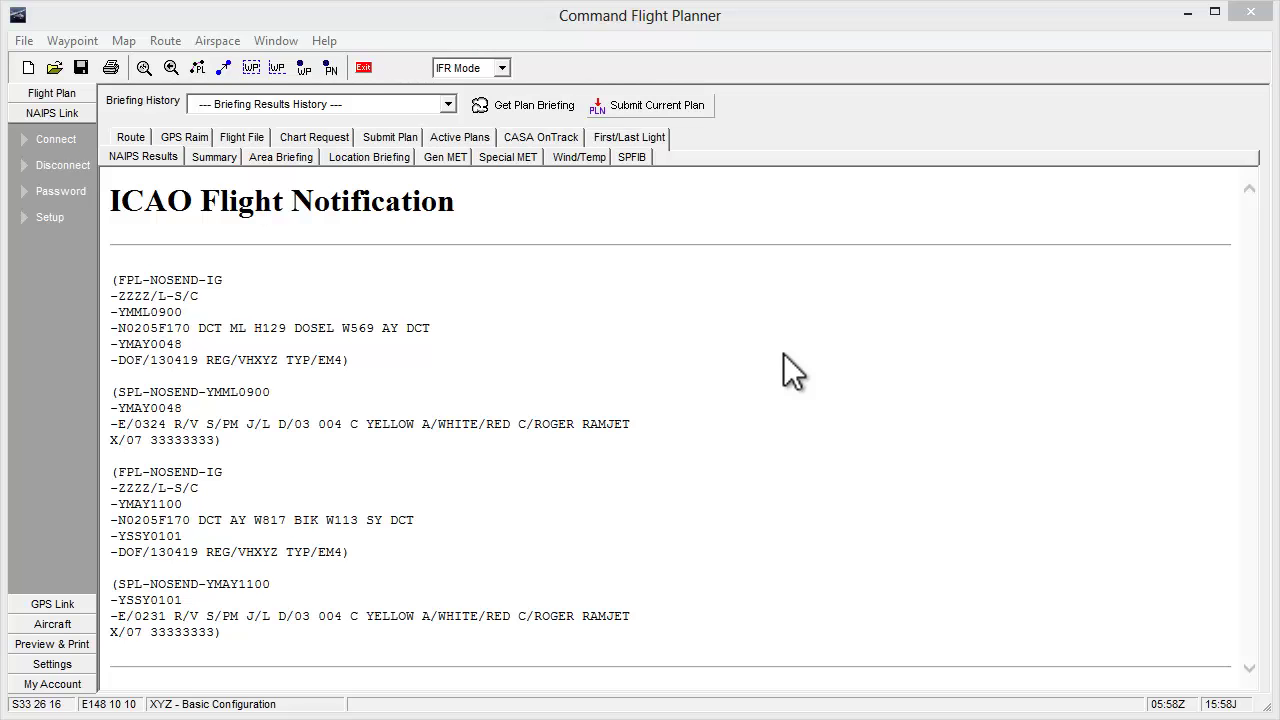
Reopen the notification for the current plan and try deleting the YMAY - YSSY stage, discarding the change without submitting.
left_click(659, 105)
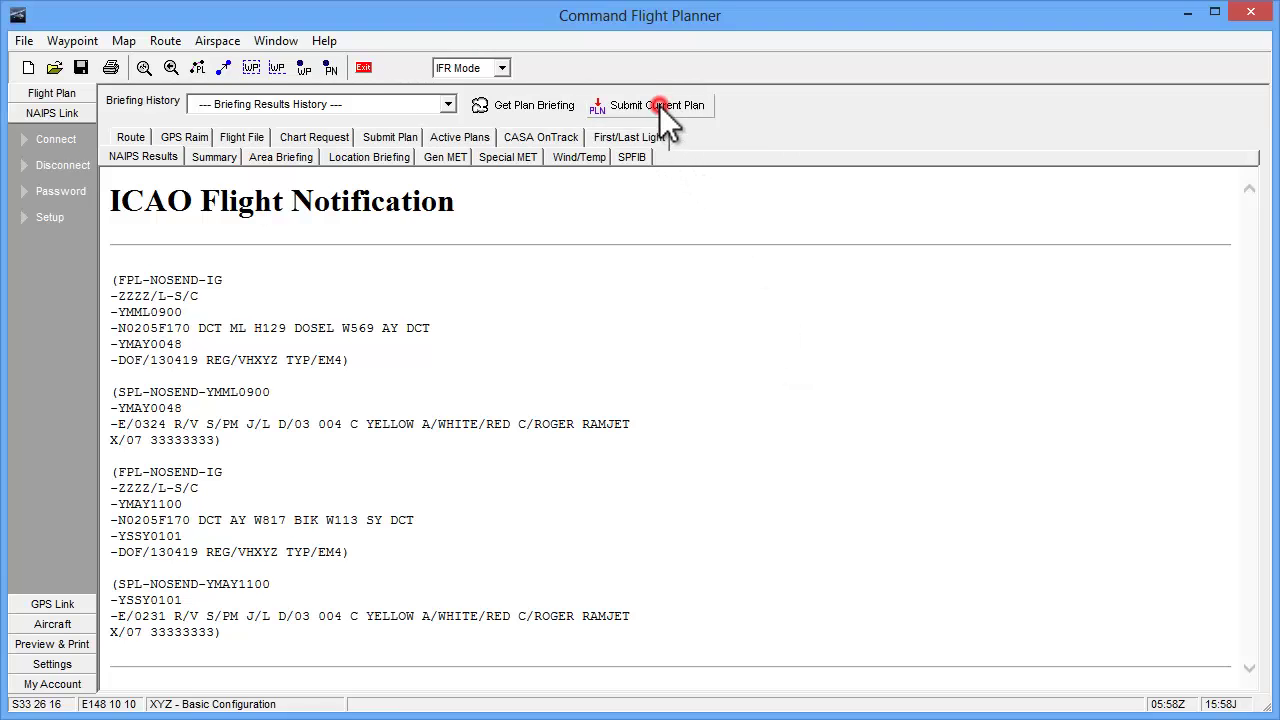
left_click_drag(659, 50, 926, 71)
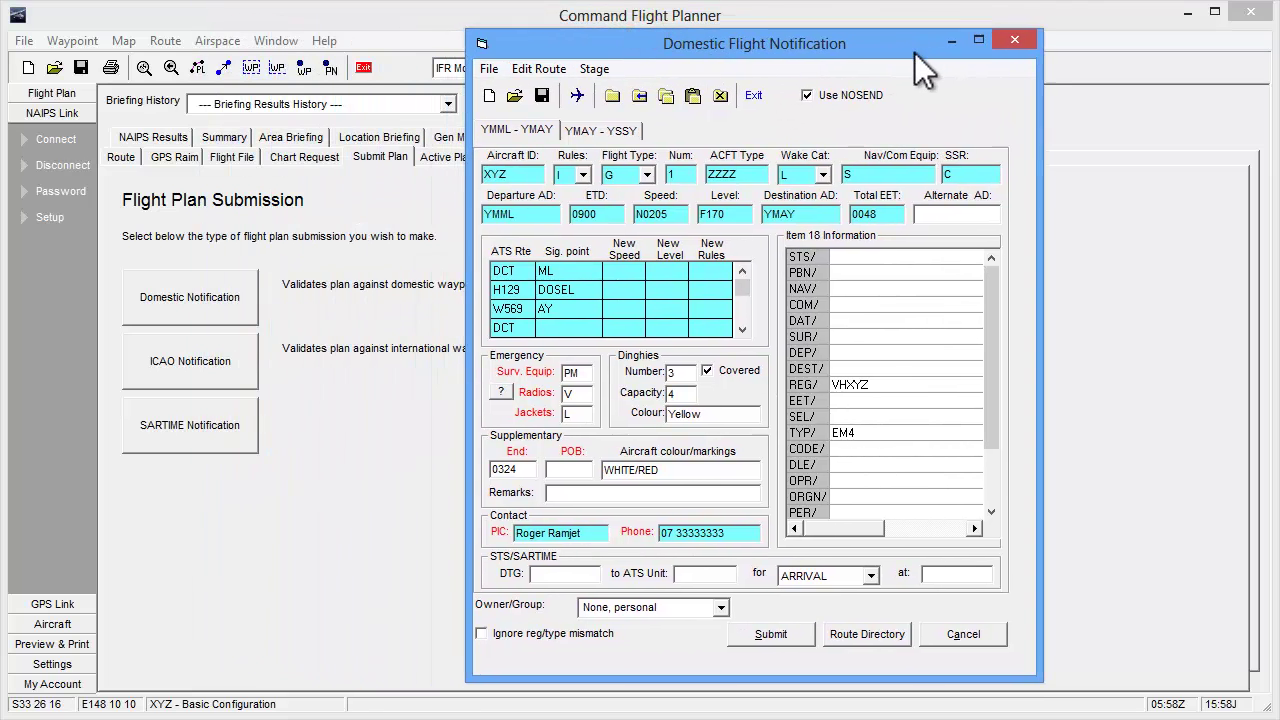
left_click(598, 133)
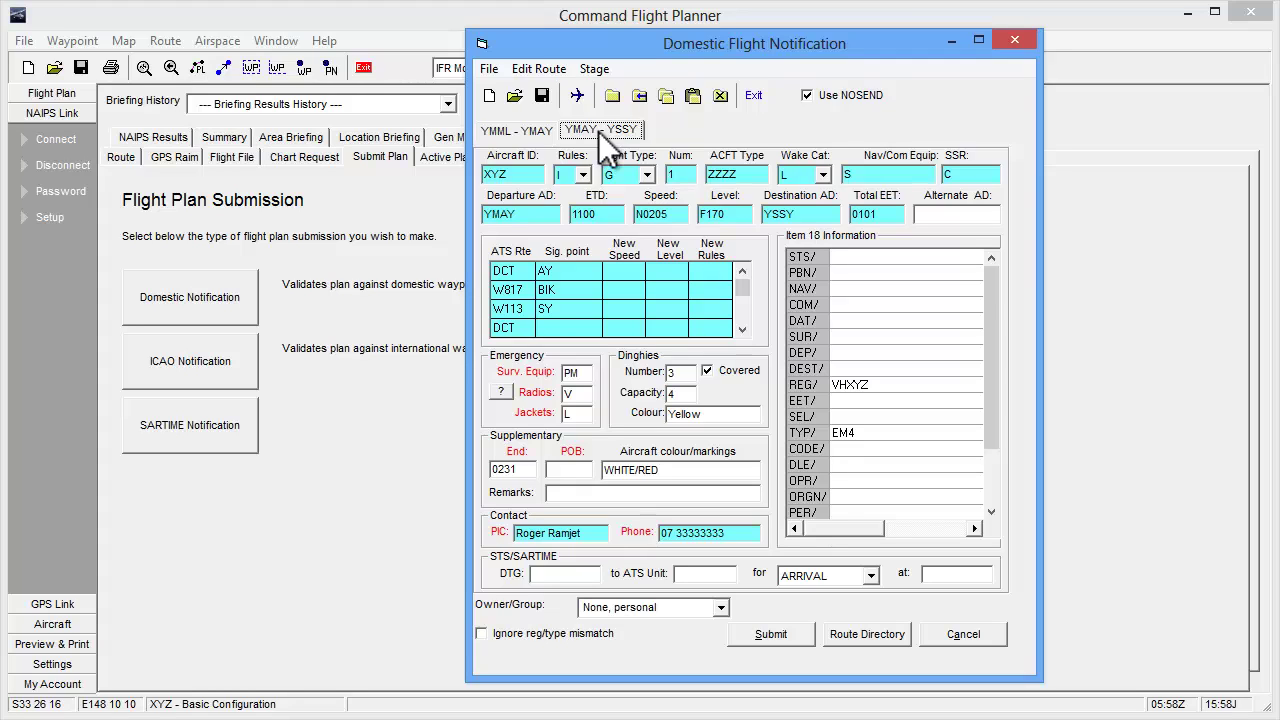
left_click(600, 134)
left_click(722, 95)
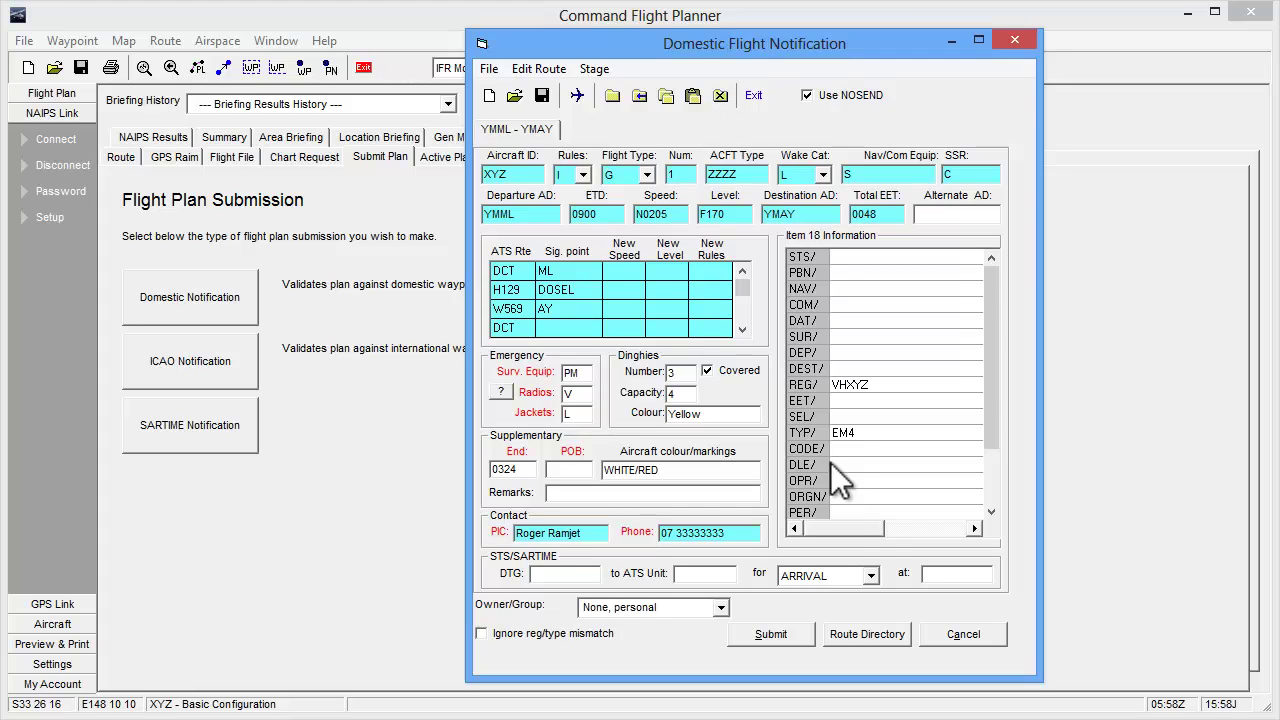
left_click(962, 634)
Reopen the current plan's domestic notification and check that the YMAY - YSSY stage is present again.
left_click(662, 113)
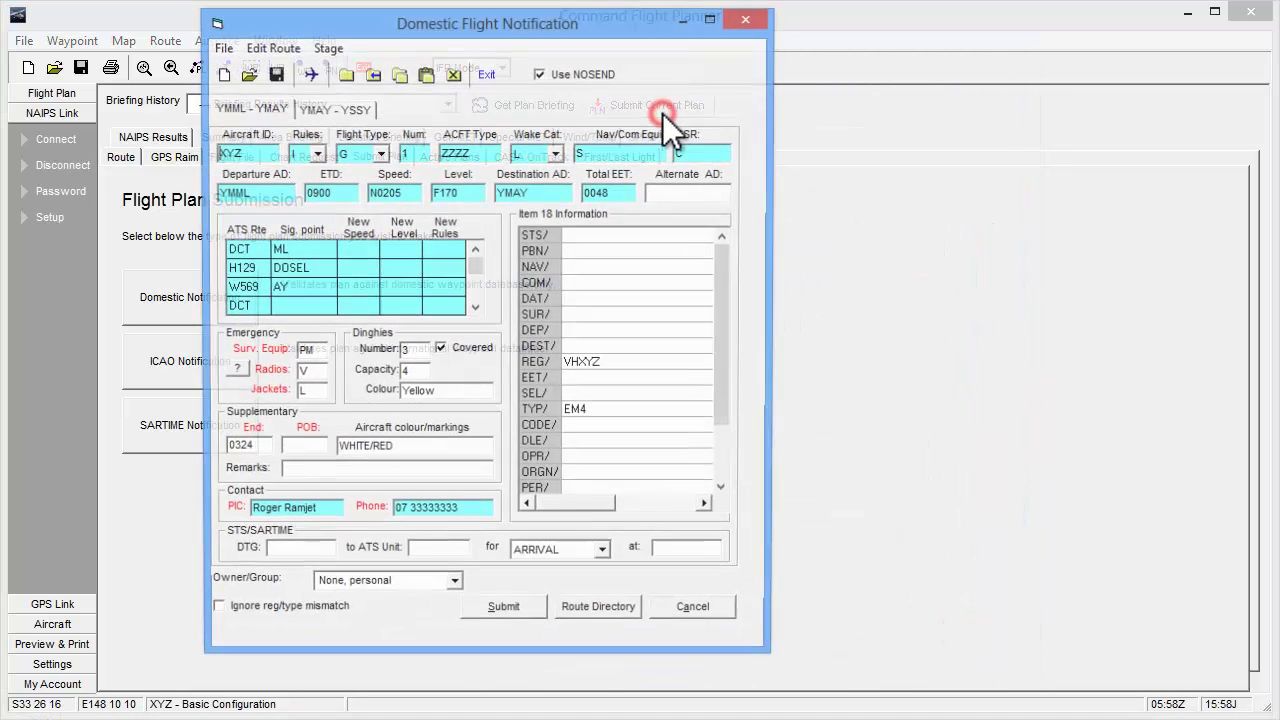
left_click_drag(462, 30, 778, 50)
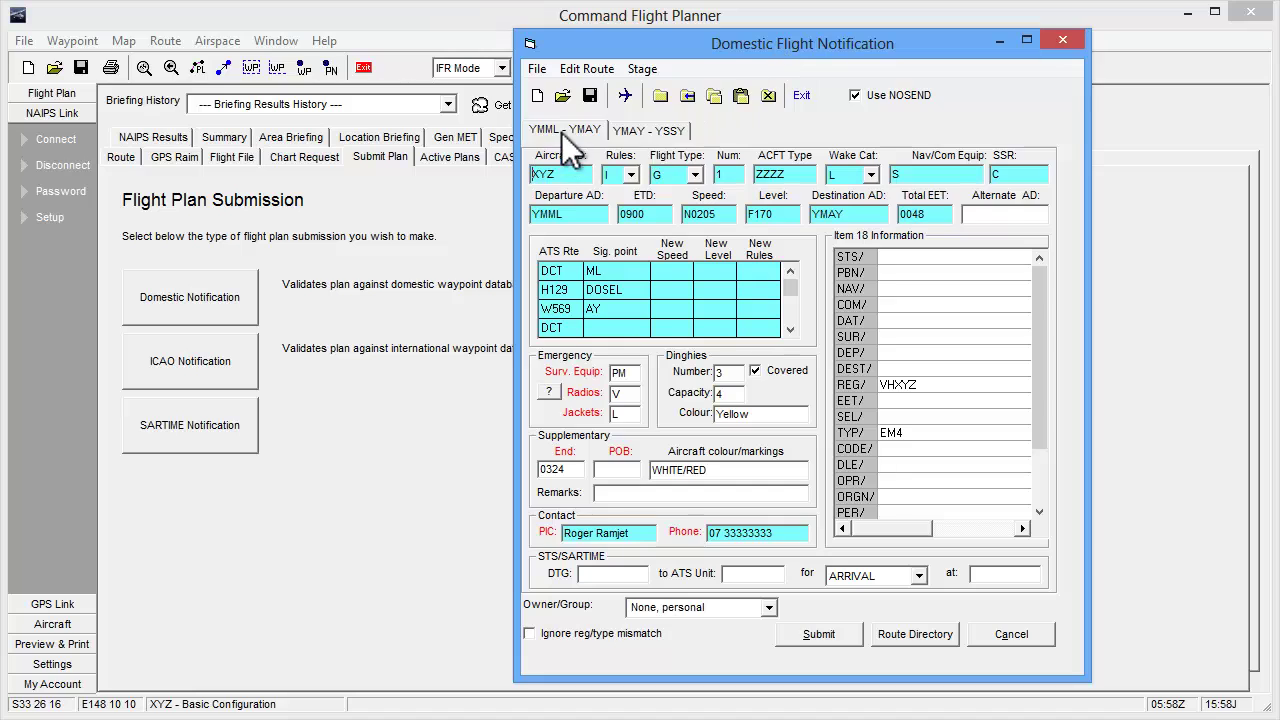
left_click(645, 130)
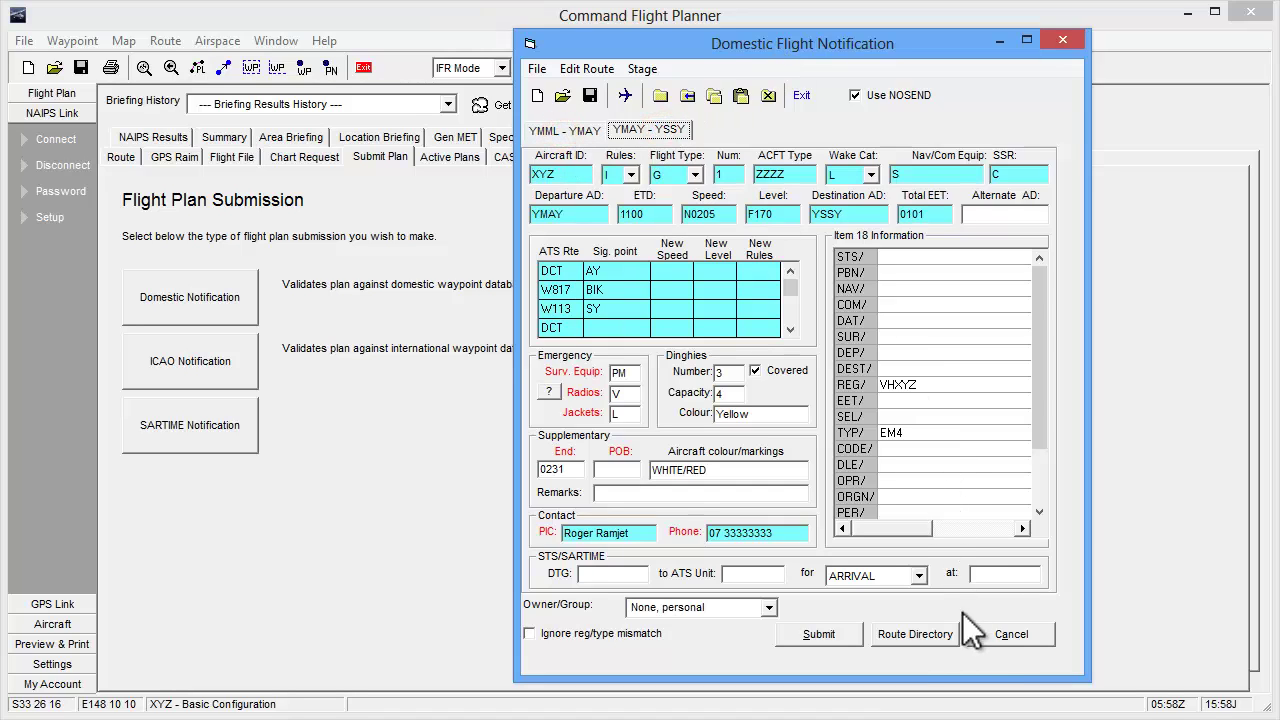